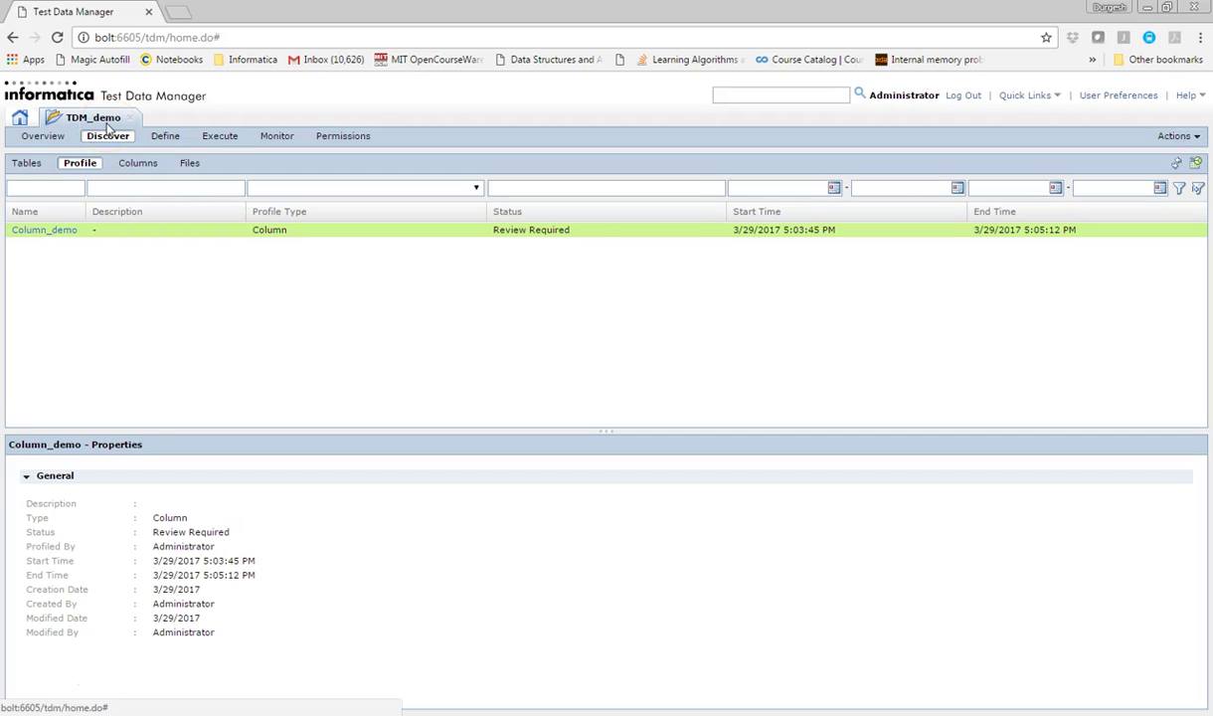
- Inspect the CUST table's columns, then return to the profile list showing Column_demo
click(30, 163)
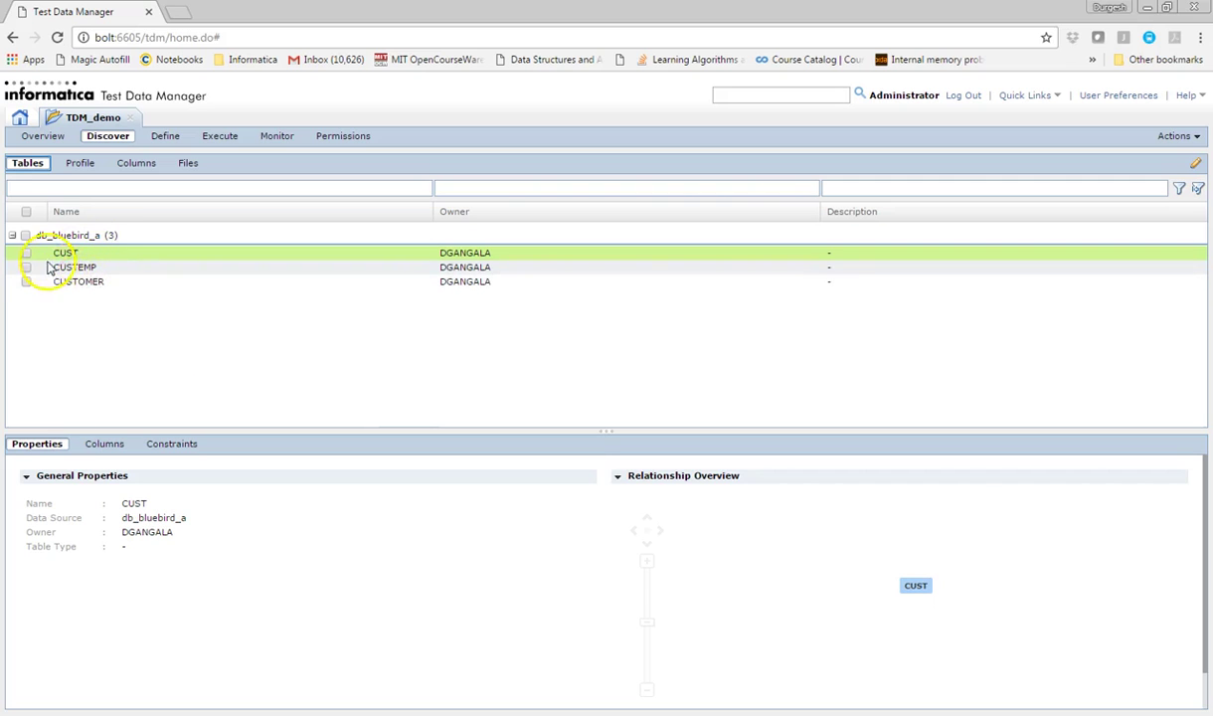
click(66, 255)
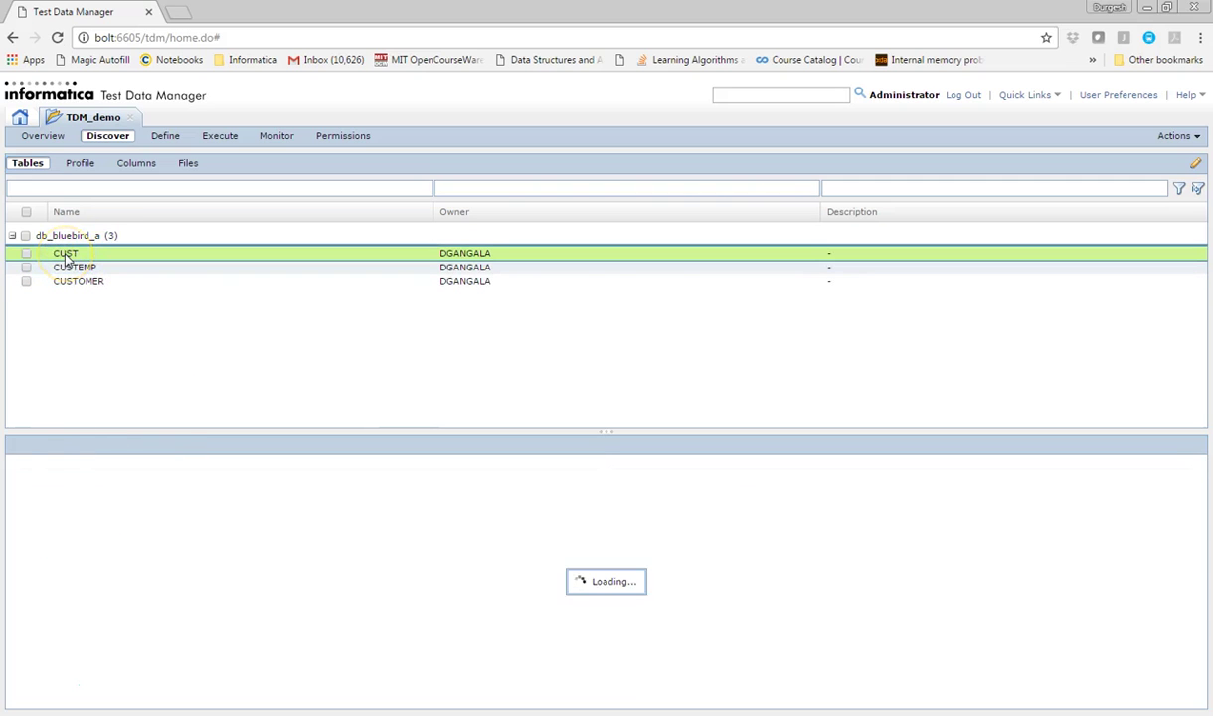
click(109, 445)
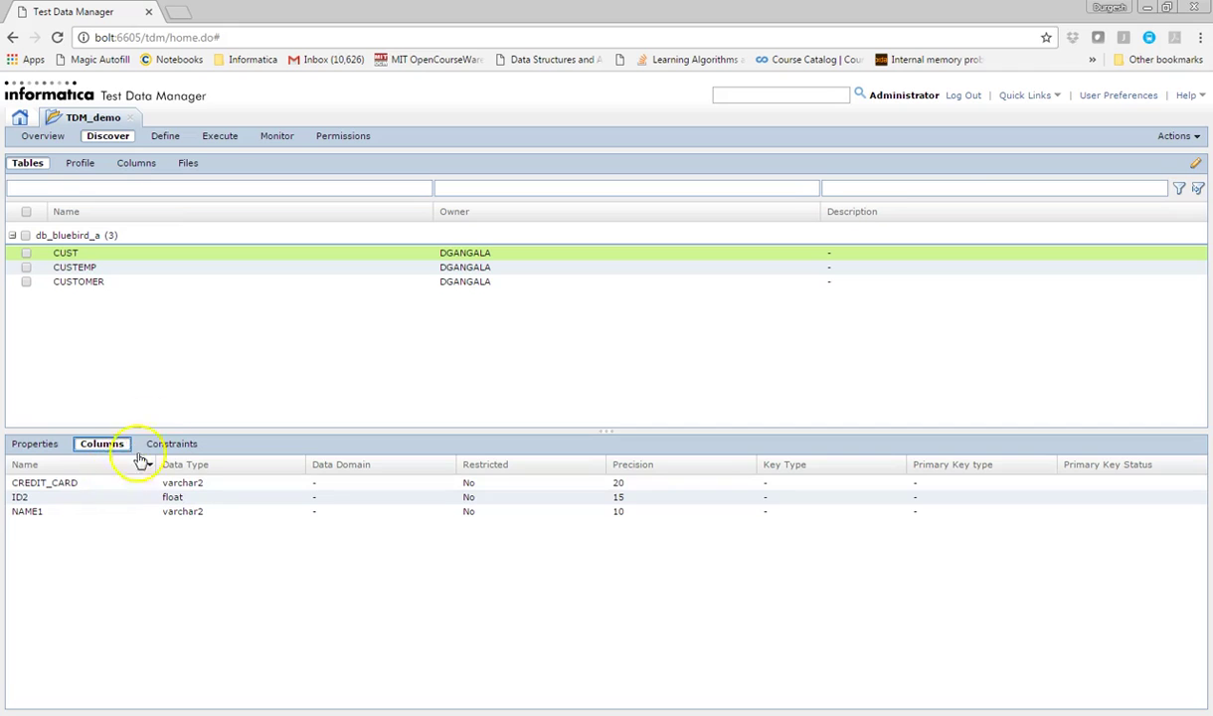
click(79, 166)
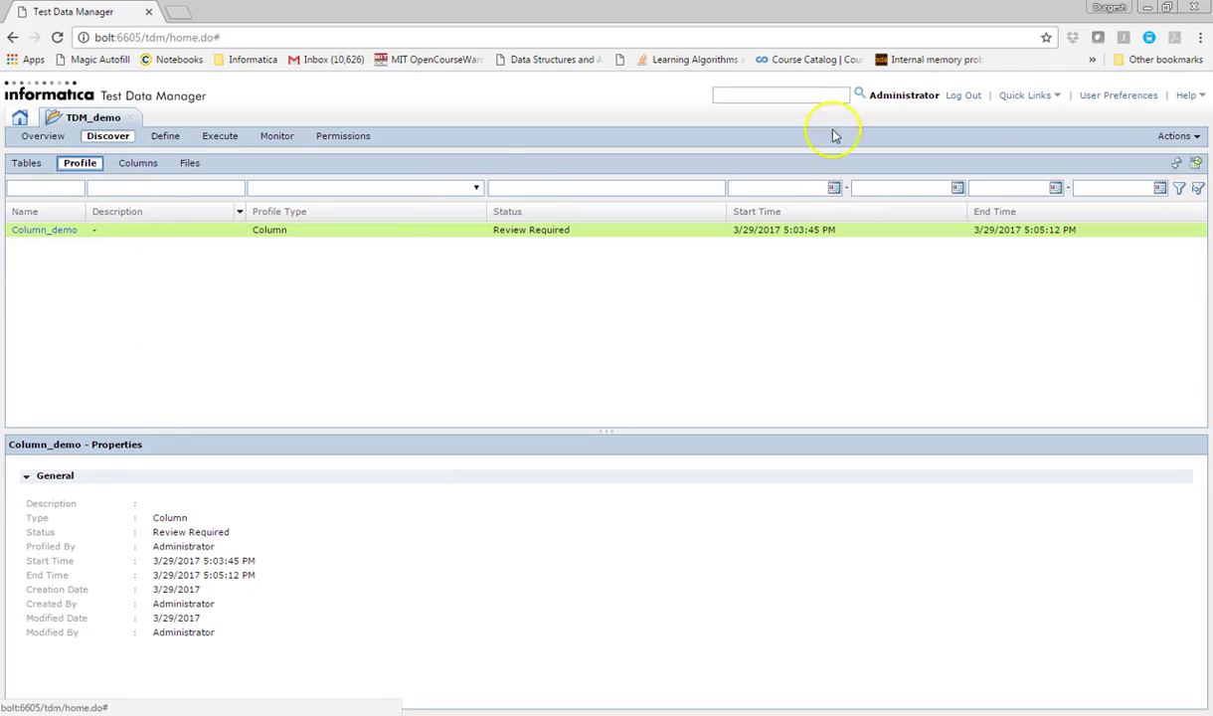
- Start a new profile named Test_cust of type Column
click(1199, 171)
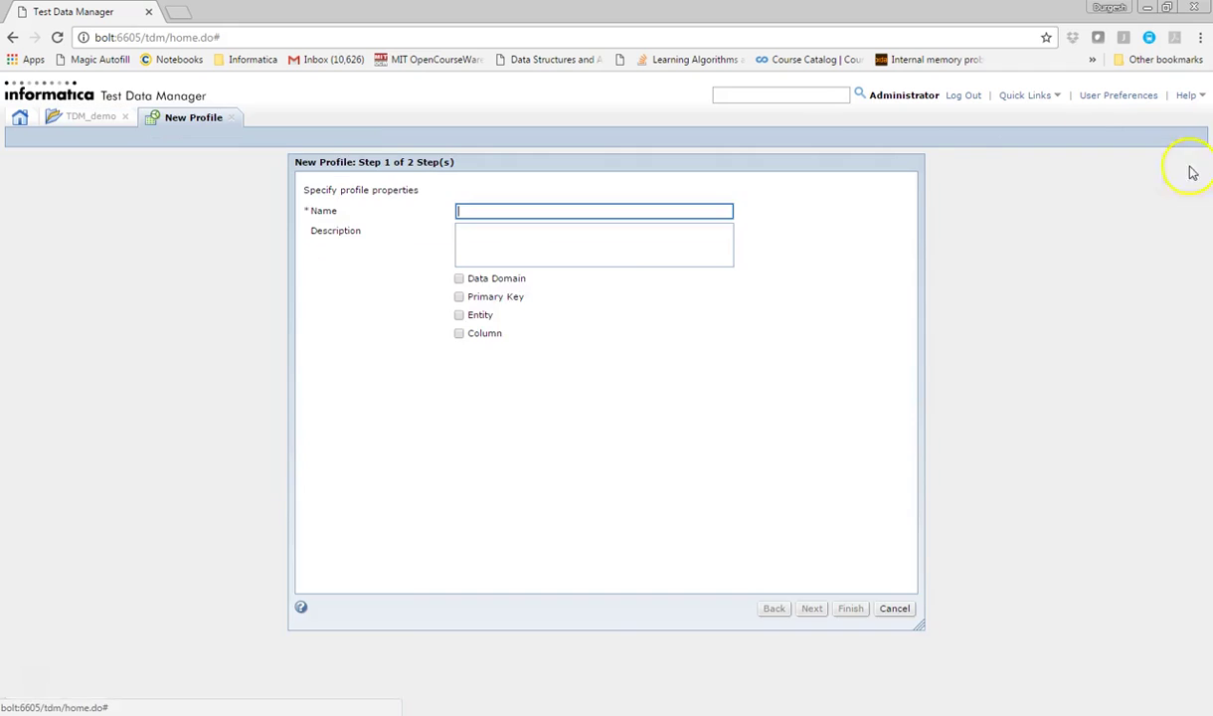
text(Test_cust)
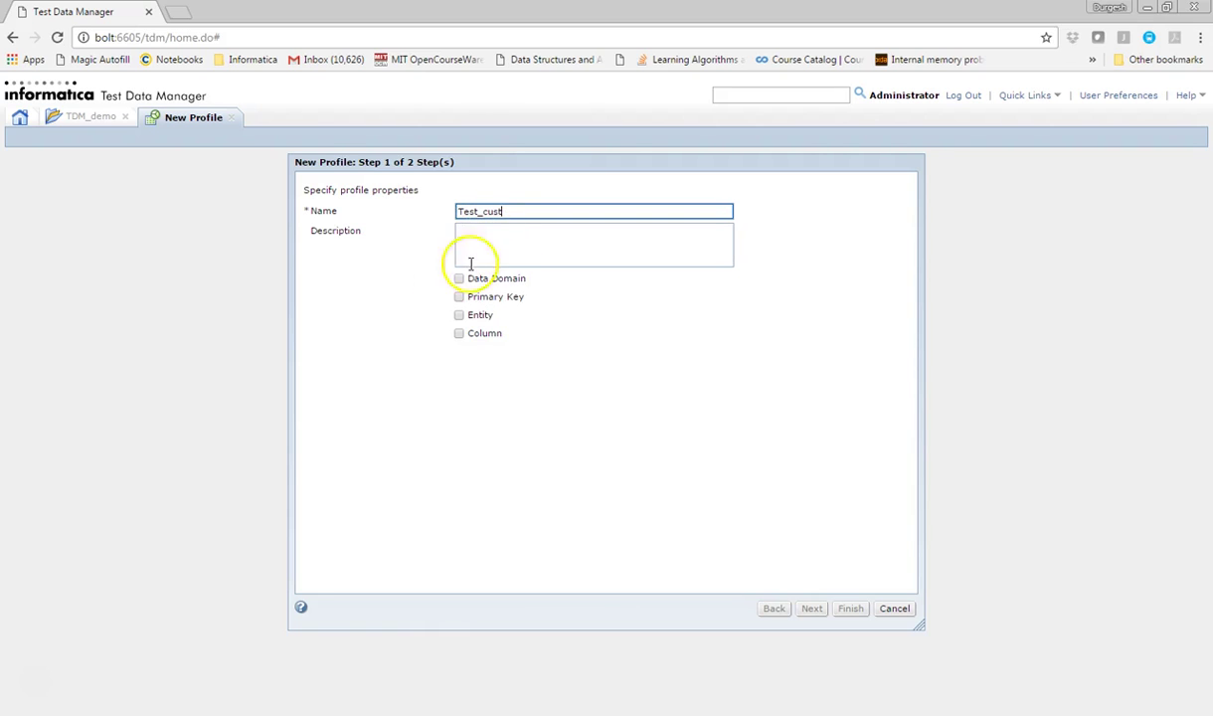
click(459, 334)
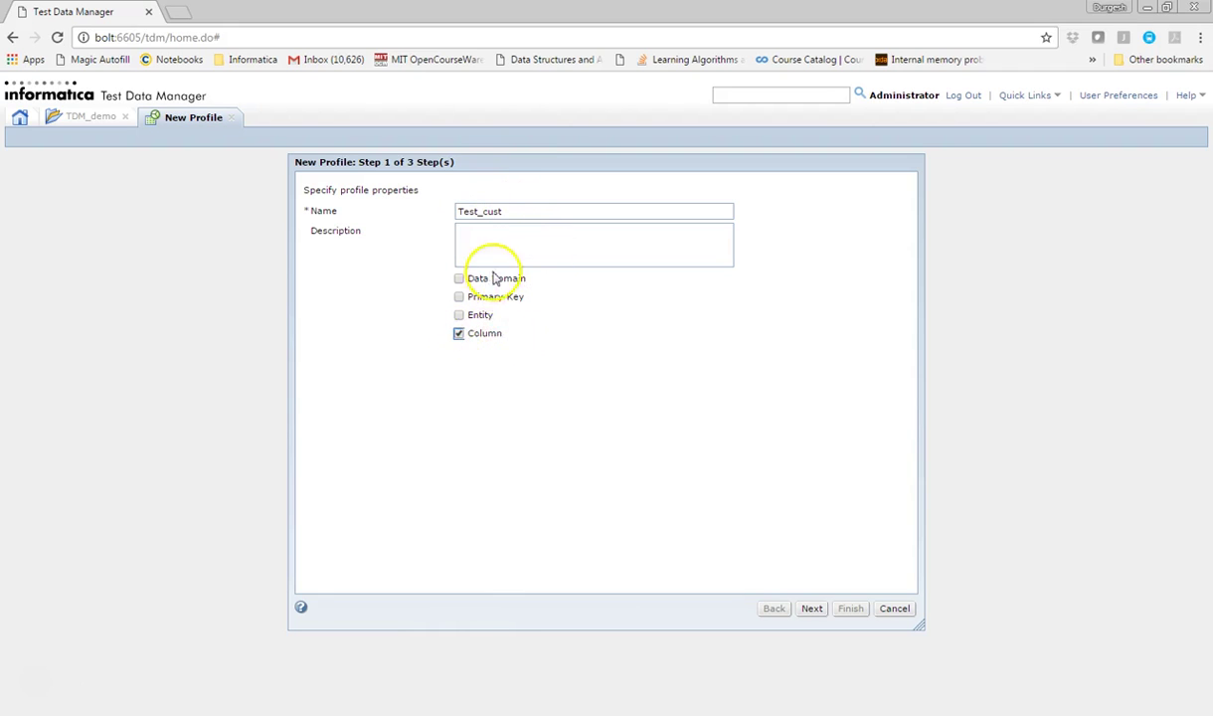
click(809, 609)
- Add the CUST table as the profile's data source and finish the wizard
click(878, 215)
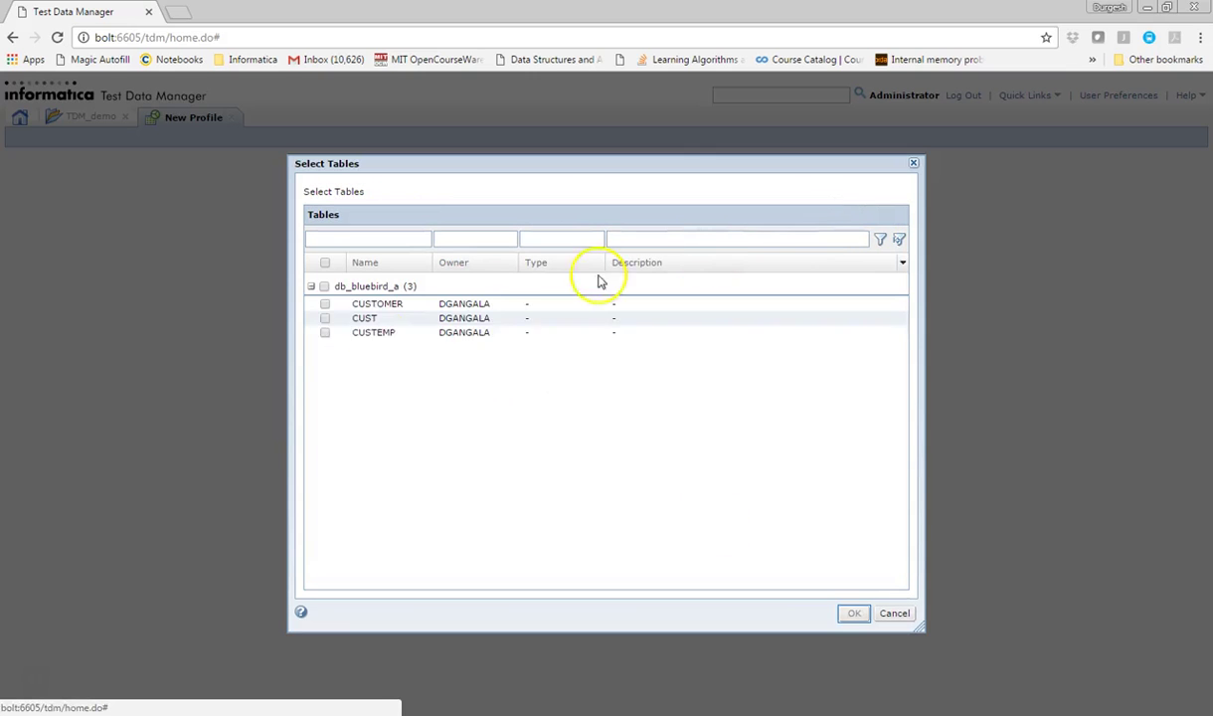
click(324, 317)
click(852, 614)
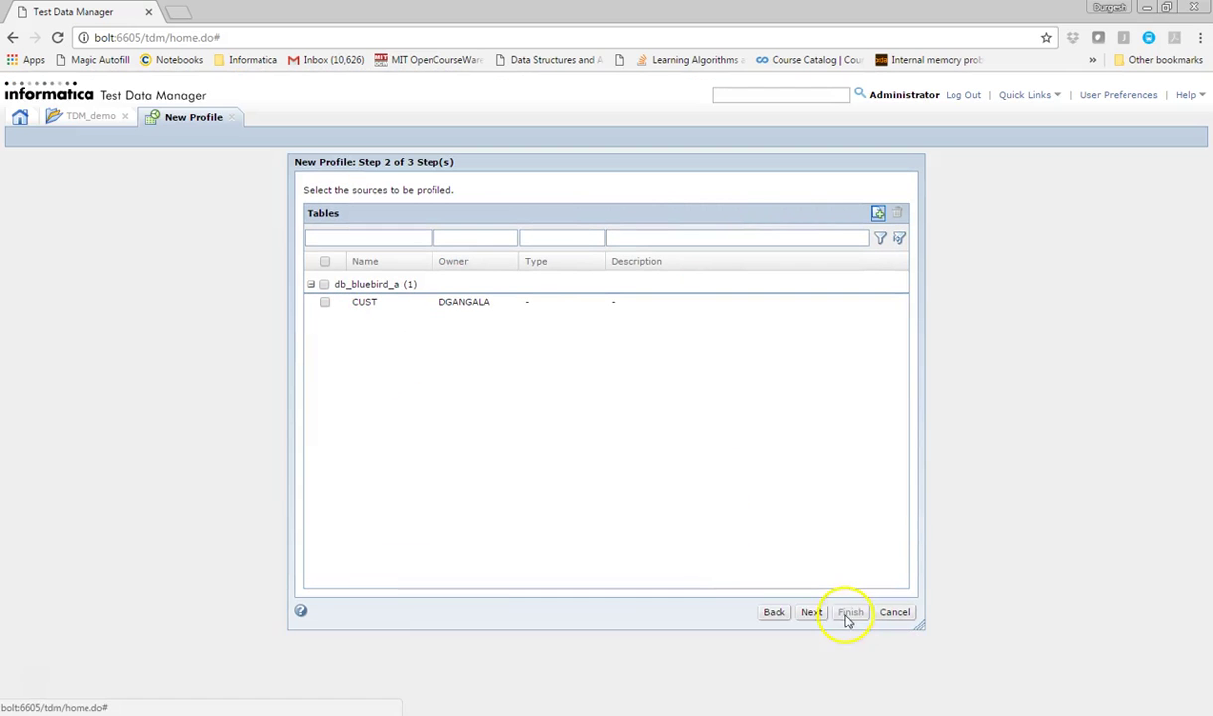
click(815, 613)
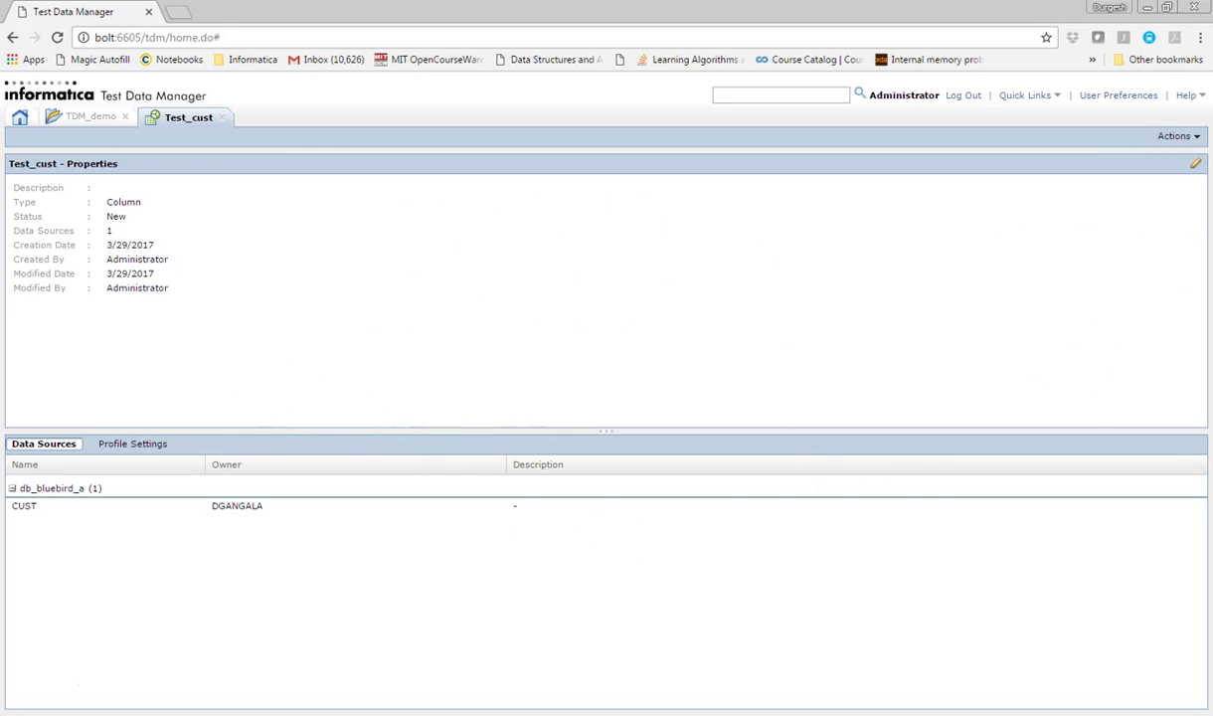
- Execute the Test_cust profile and refresh the job monitor until job 3628 succeeds
click(1196, 138)
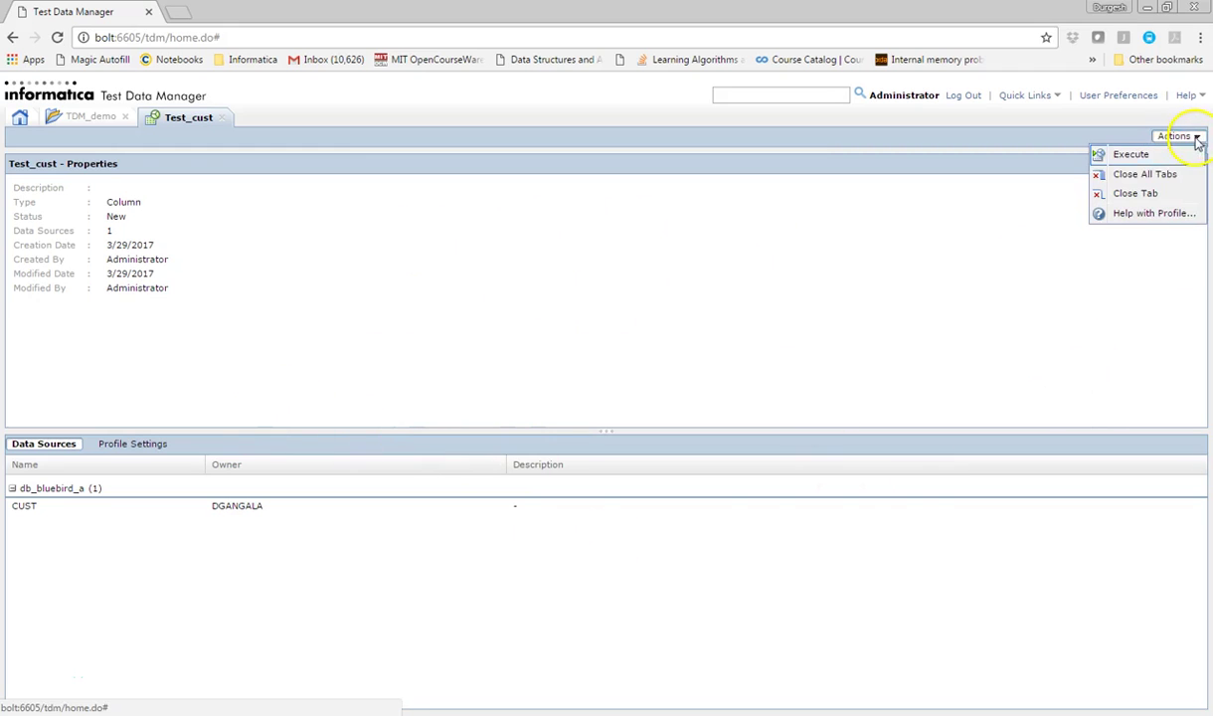
click(1114, 154)
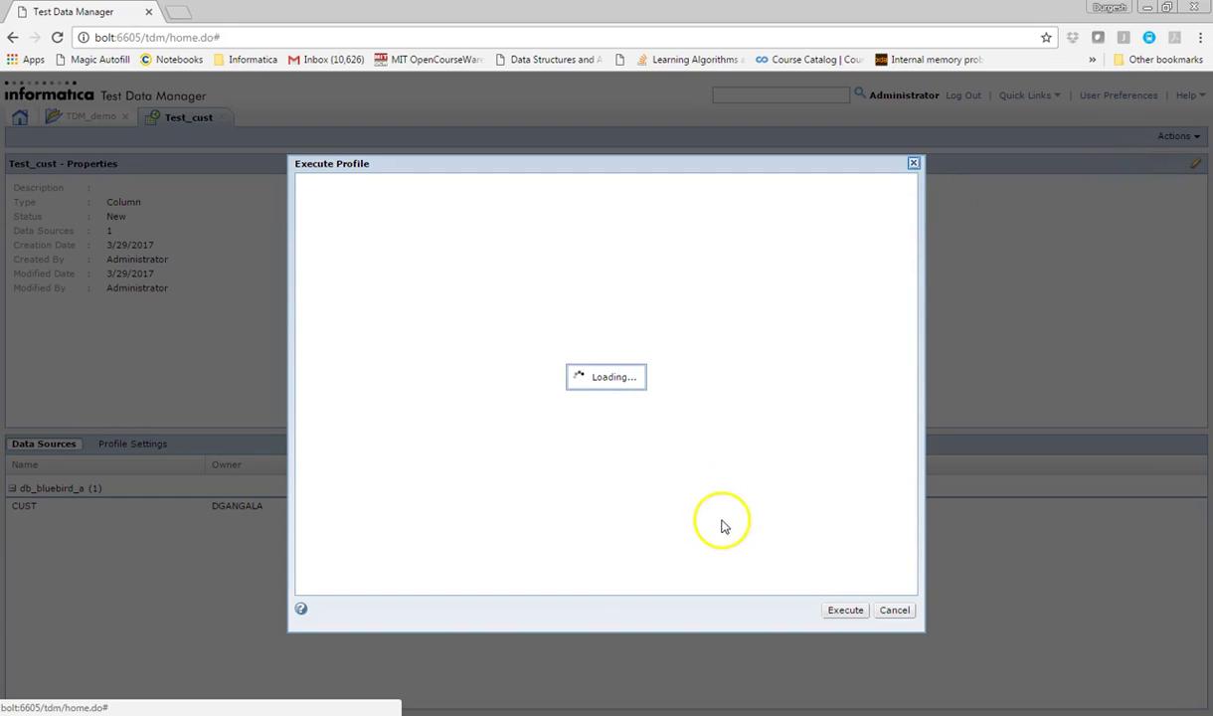
click(846, 611)
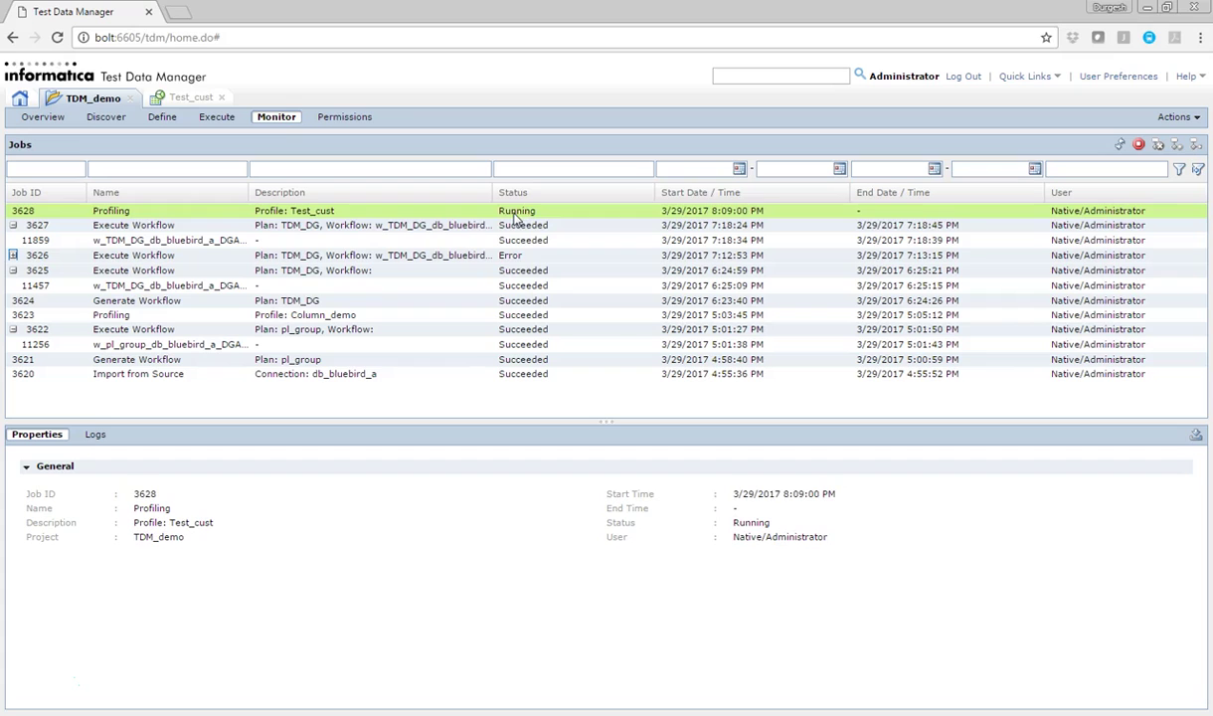
click(519, 214)
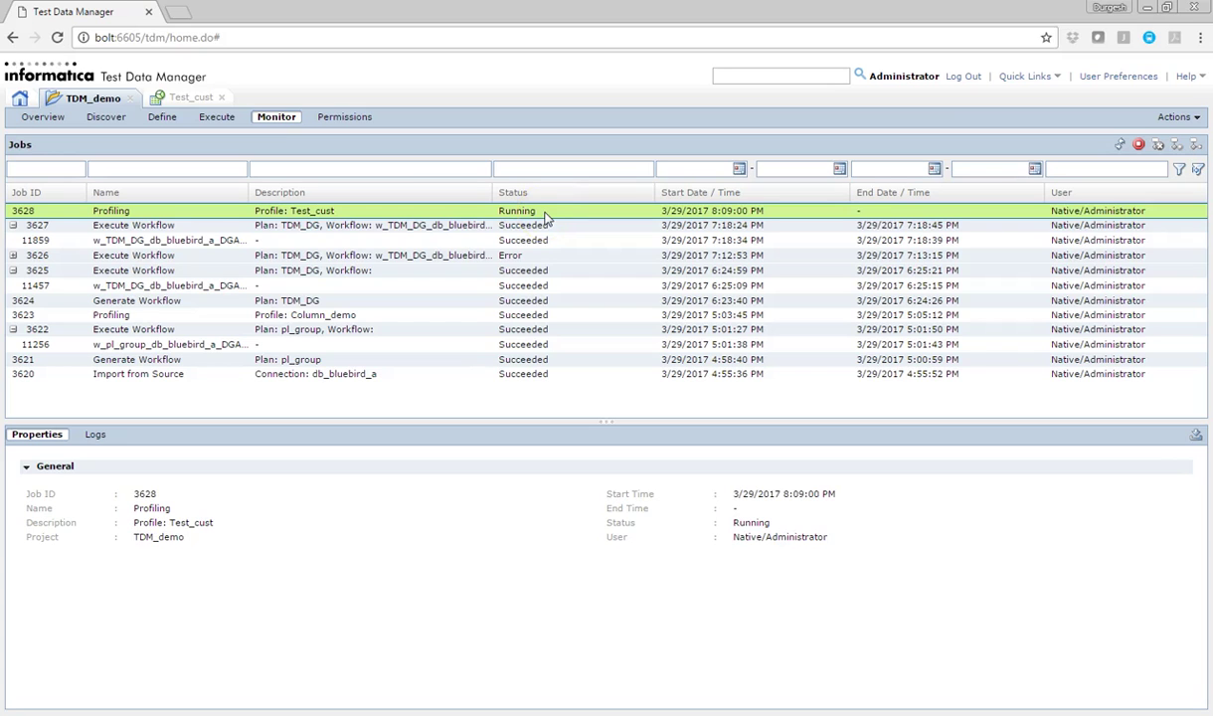
click(1119, 146)
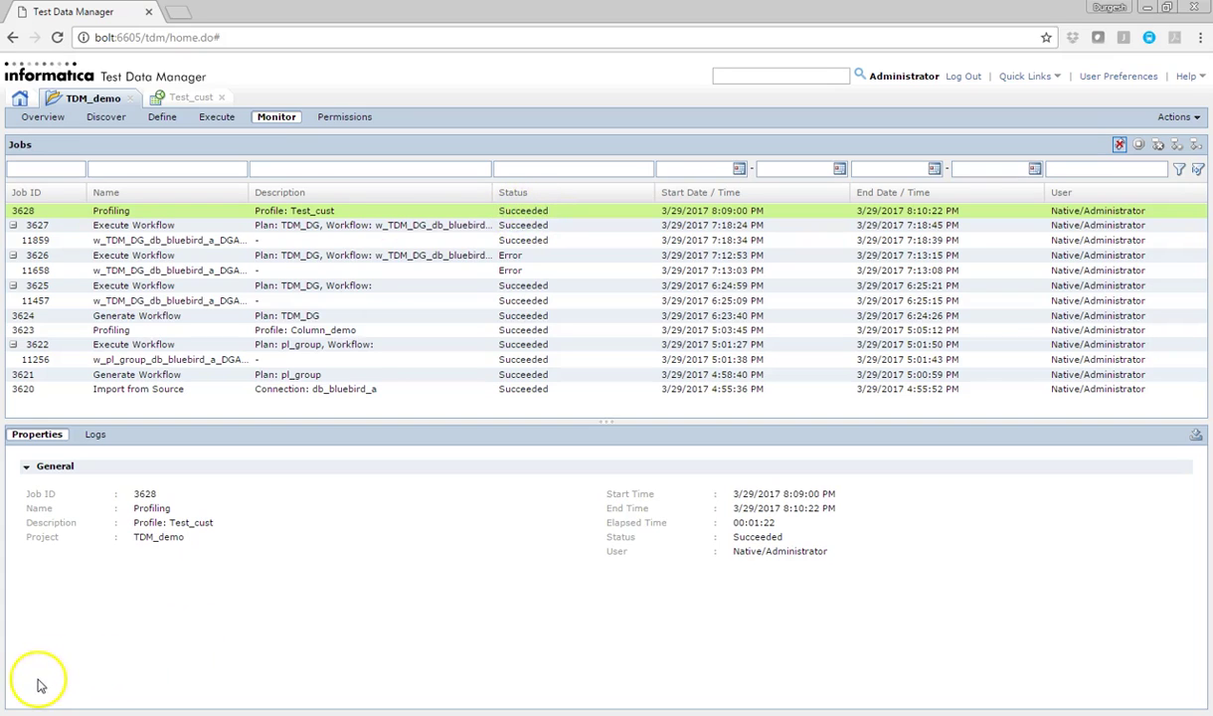
- Close the outdated Test_cust tab and show the executed Test_cust profile's Column results
click(108, 116)
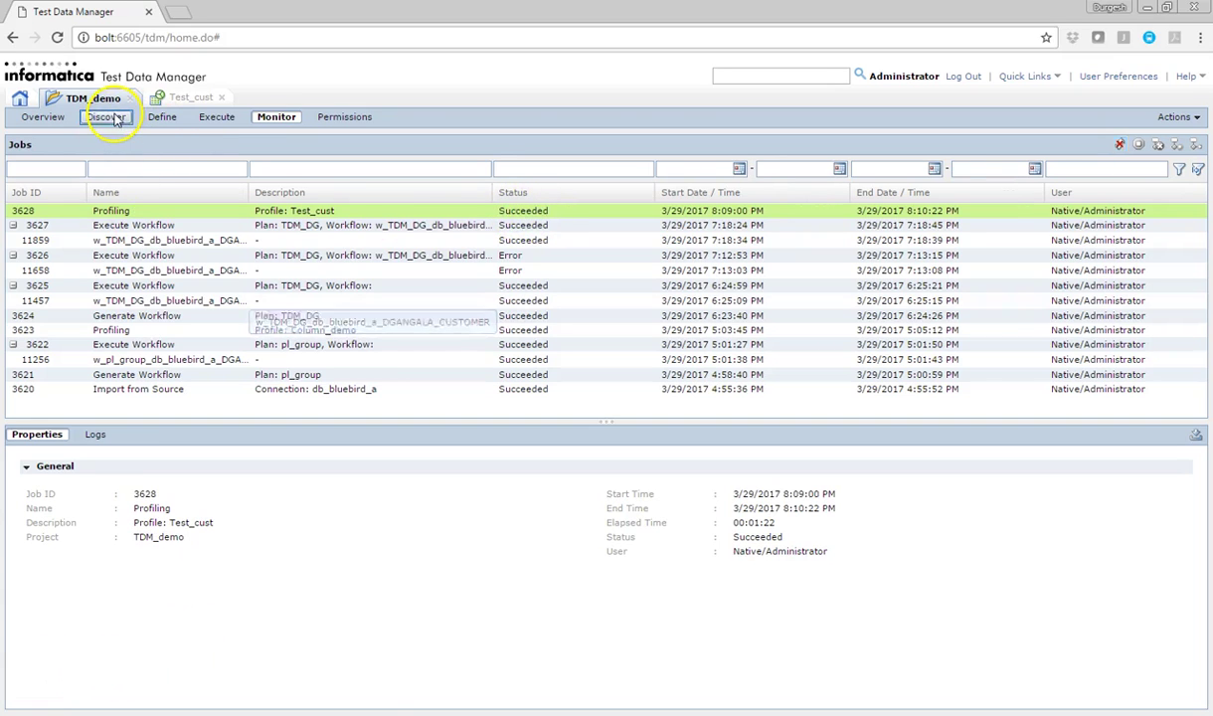
click(220, 99)
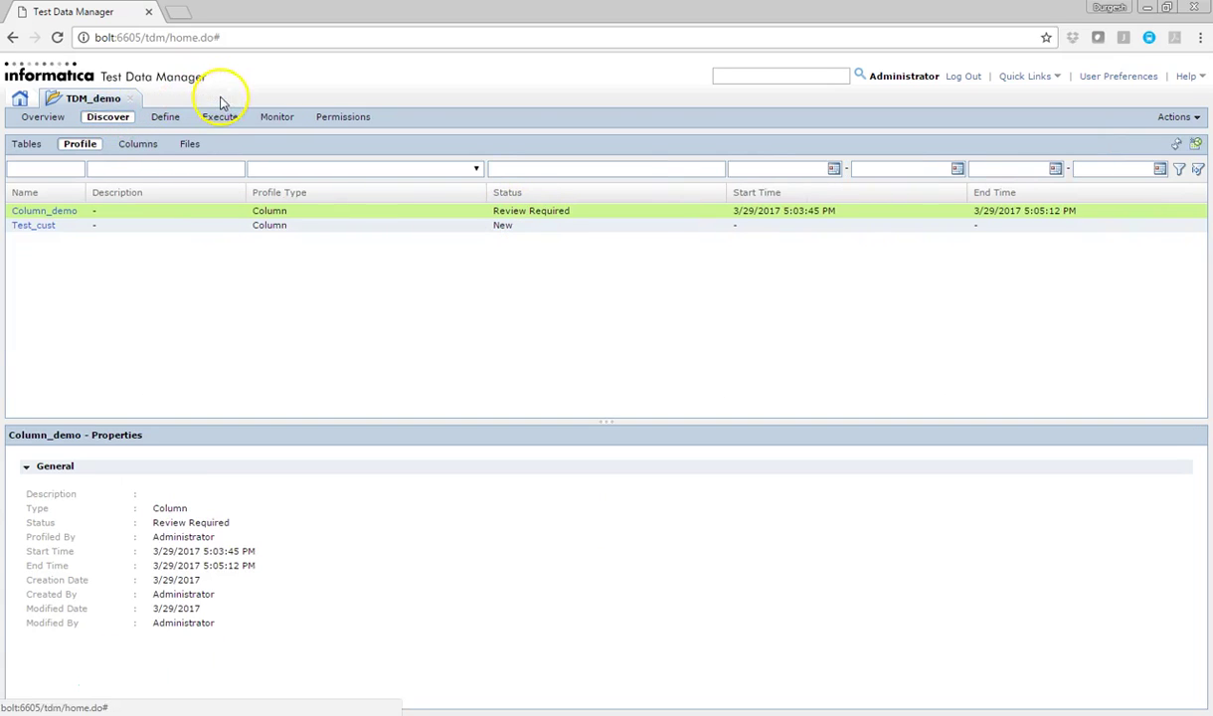
click(39, 228)
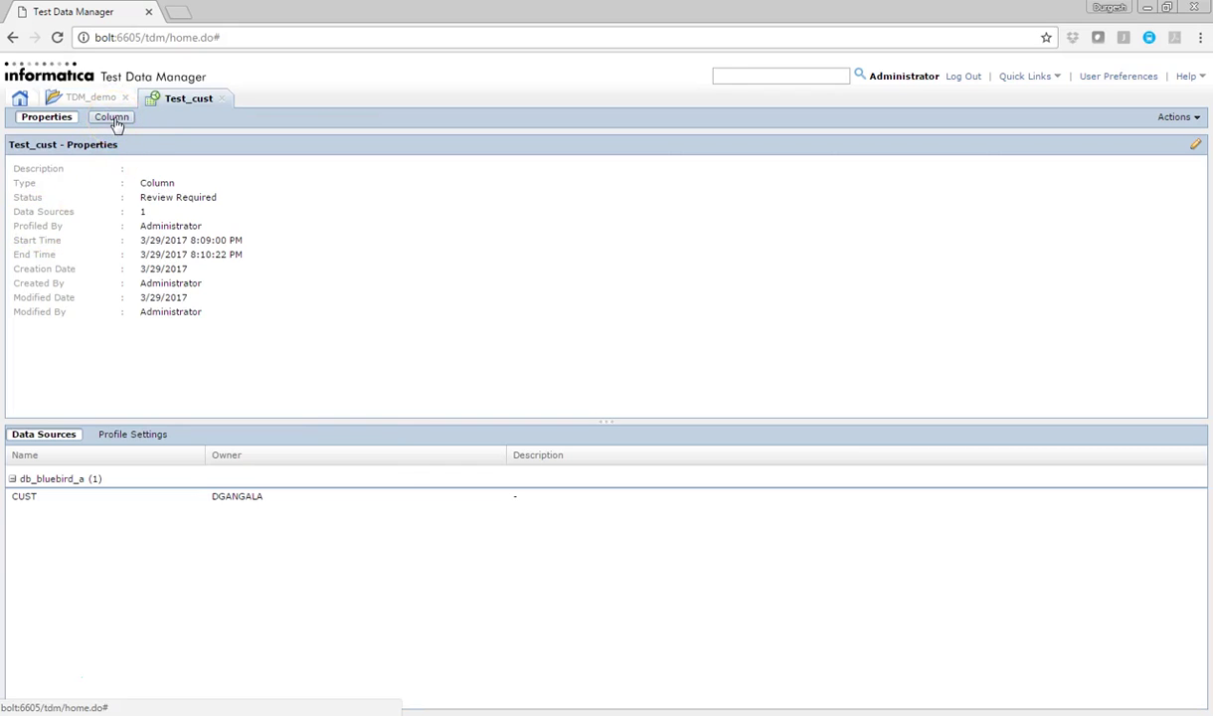
click(112, 117)
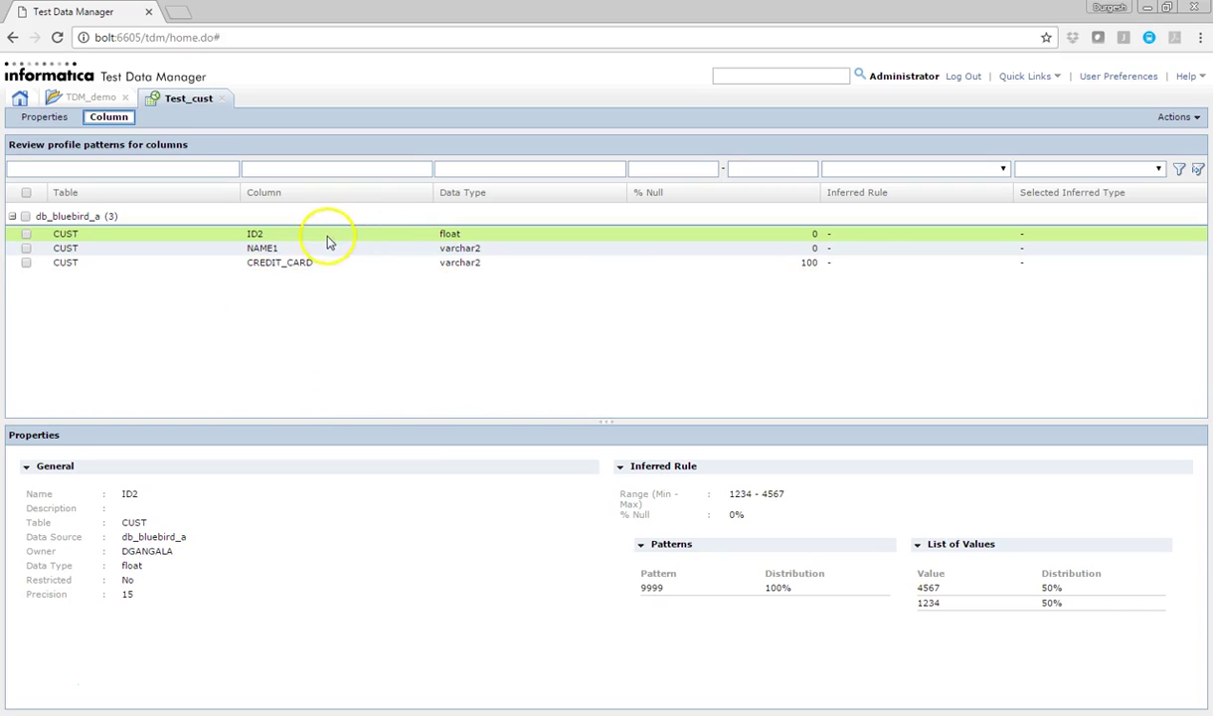
- Review the patterns for ID2, NAME1 and CREDIT_CARD, ending on CREDIT_CARD's 100% null details
click(791, 240)
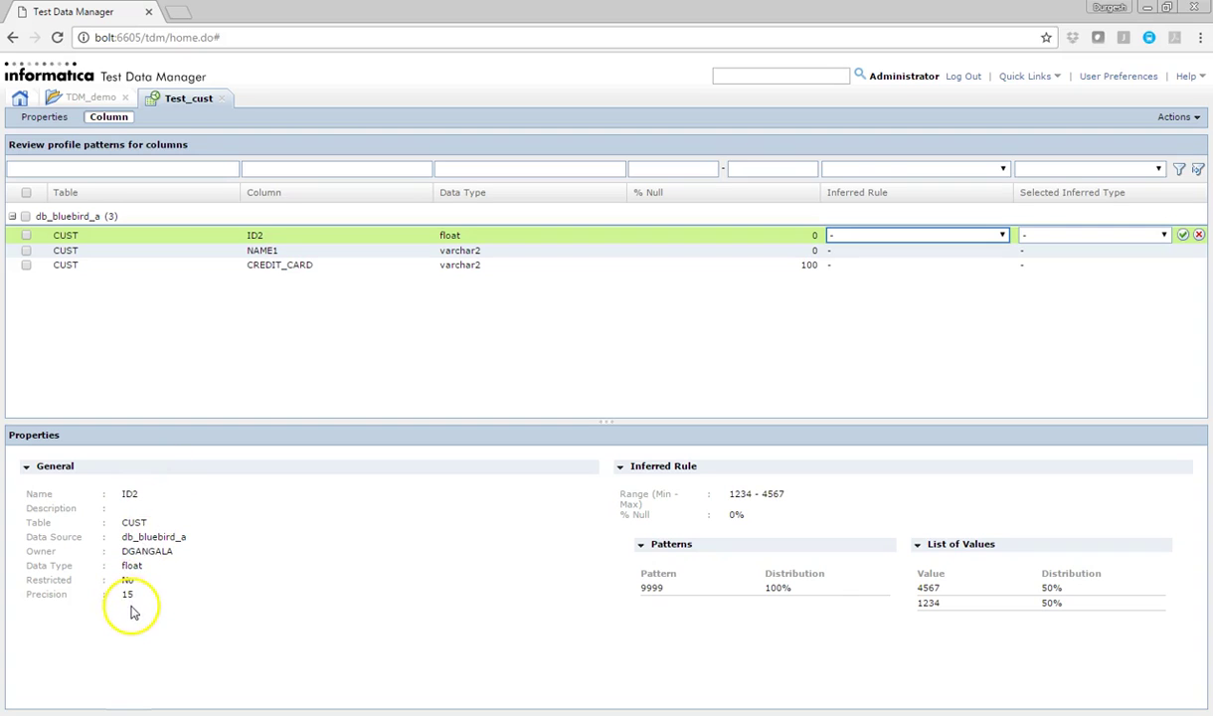
double_click(629, 494)
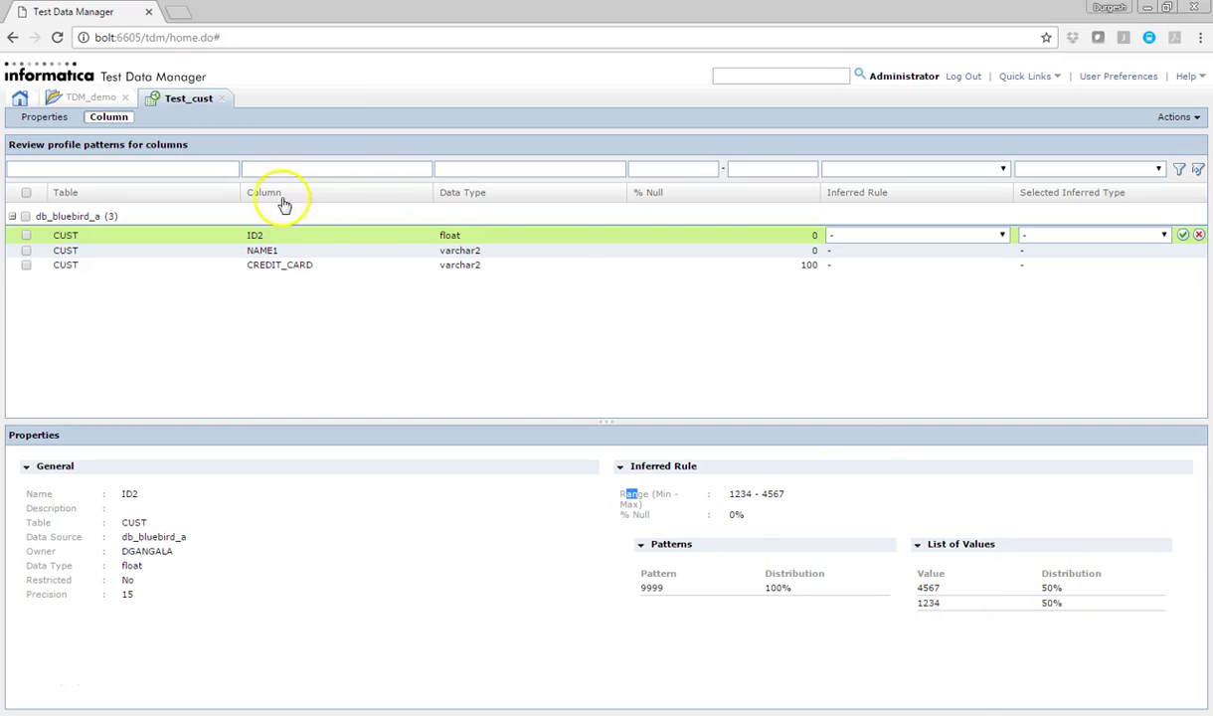
click(316, 254)
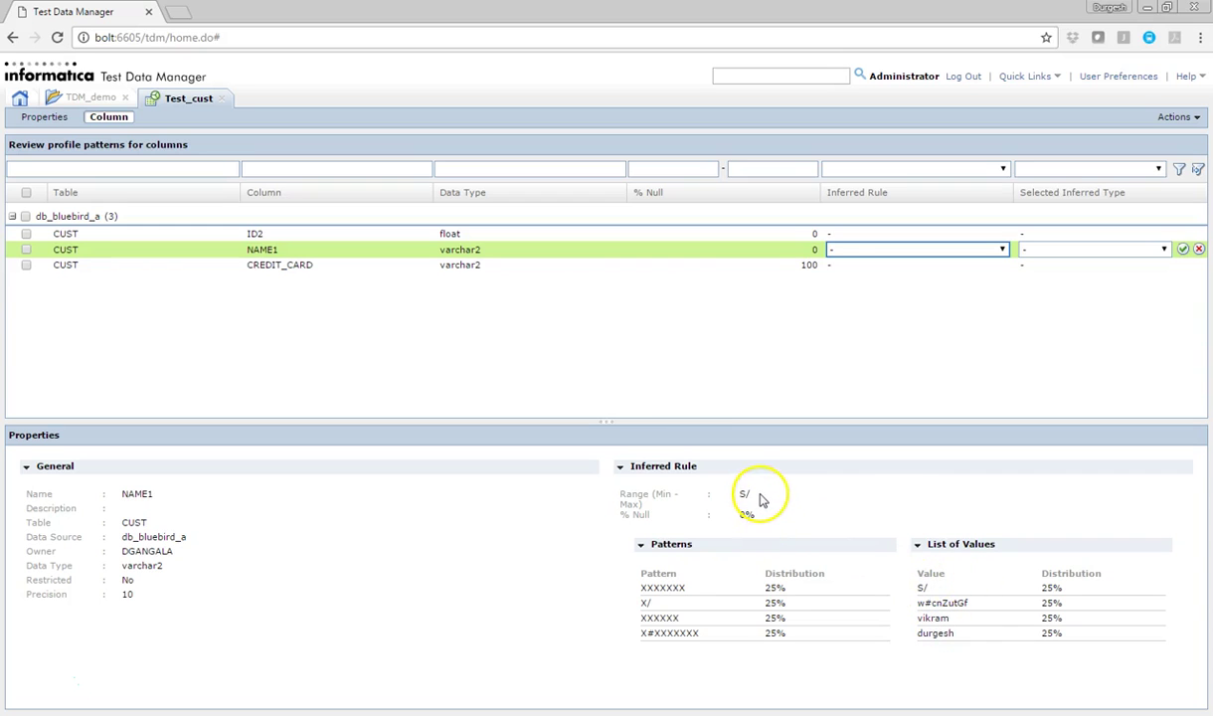
click(521, 268)
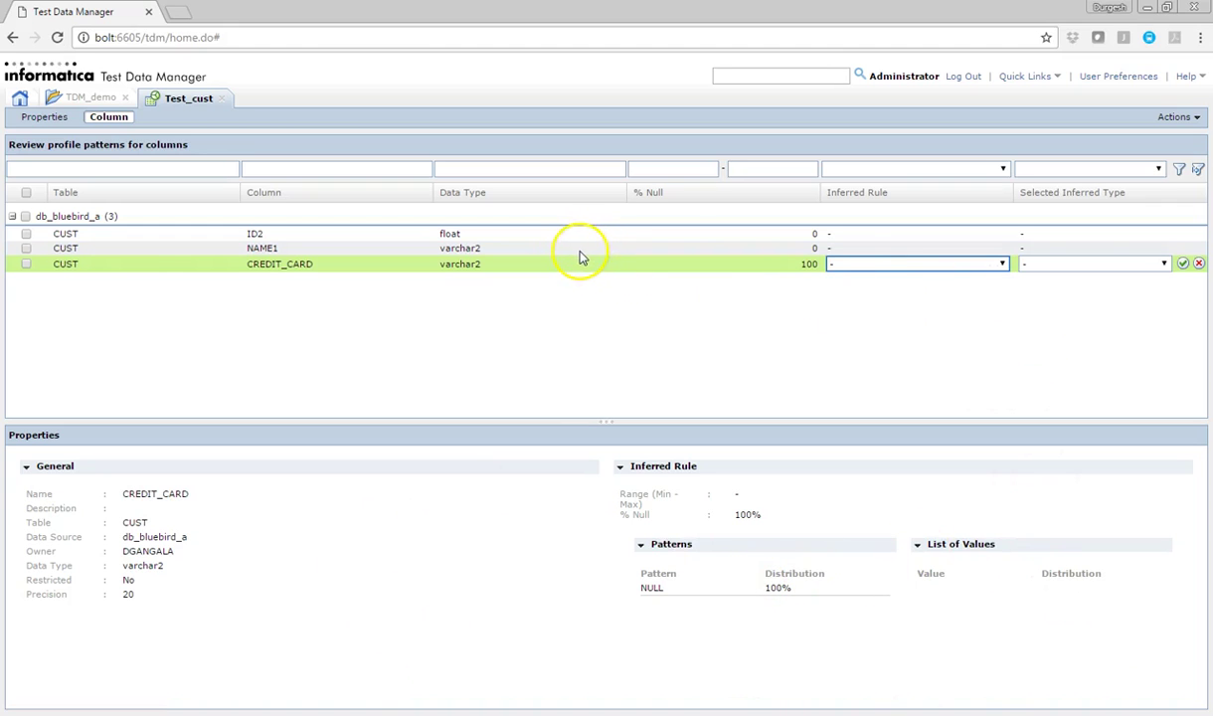
- Turn on ID2's inferred rule, keeping Pattern as its inferred type
click(852, 236)
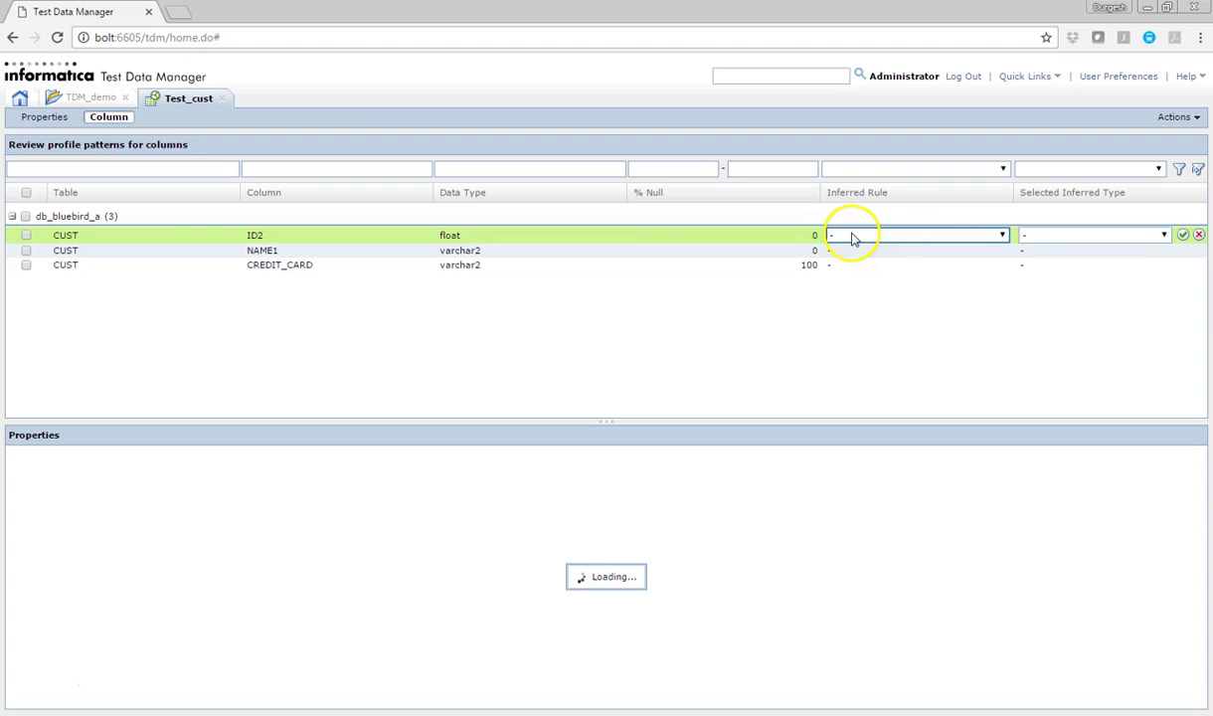
click(997, 236)
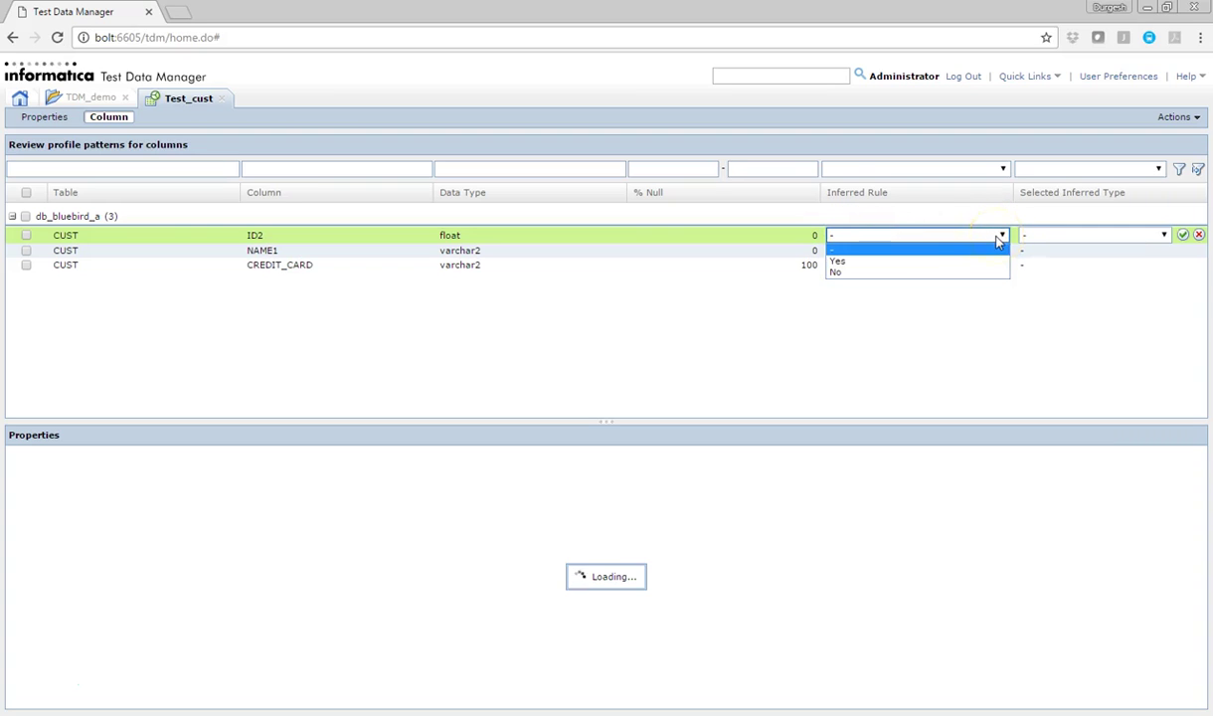
click(947, 261)
click(1068, 242)
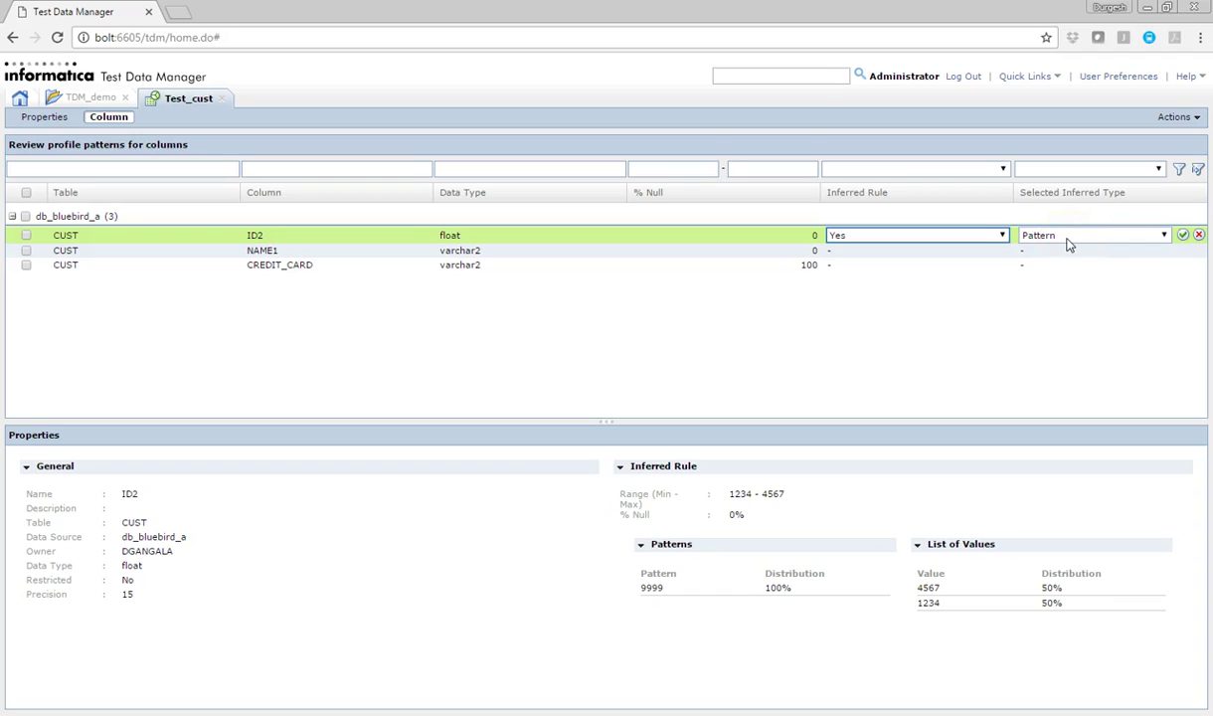
click(1068, 242)
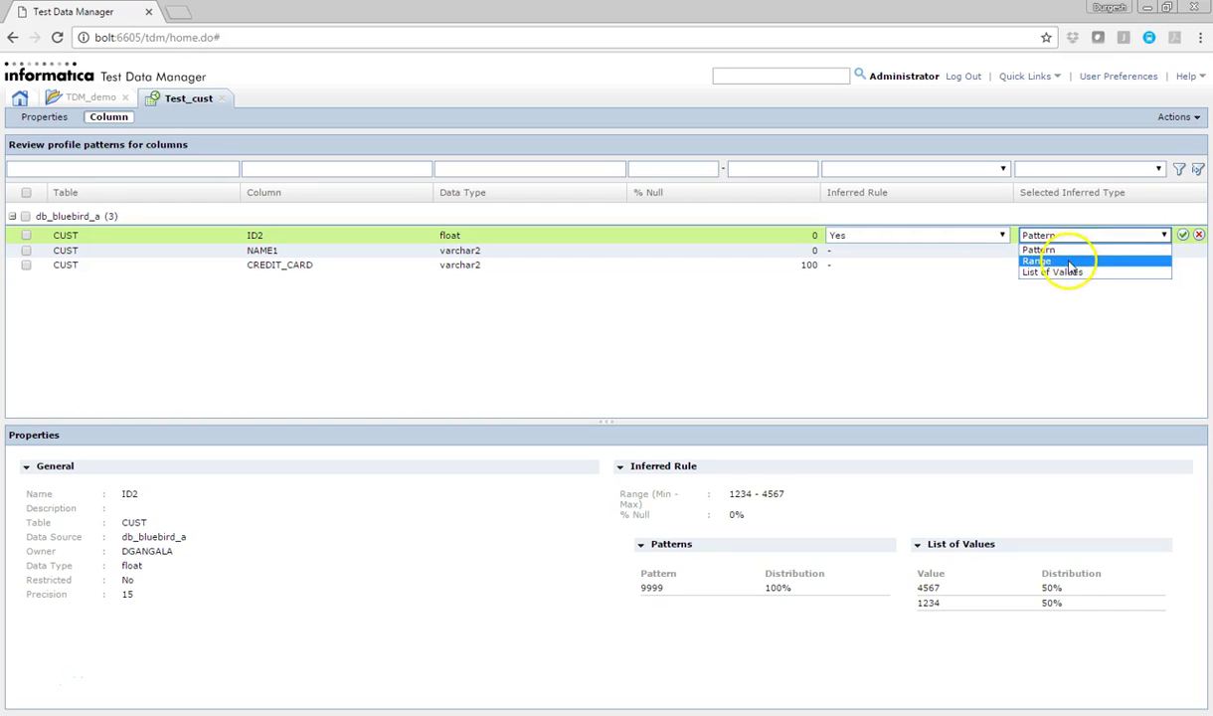
click(908, 256)
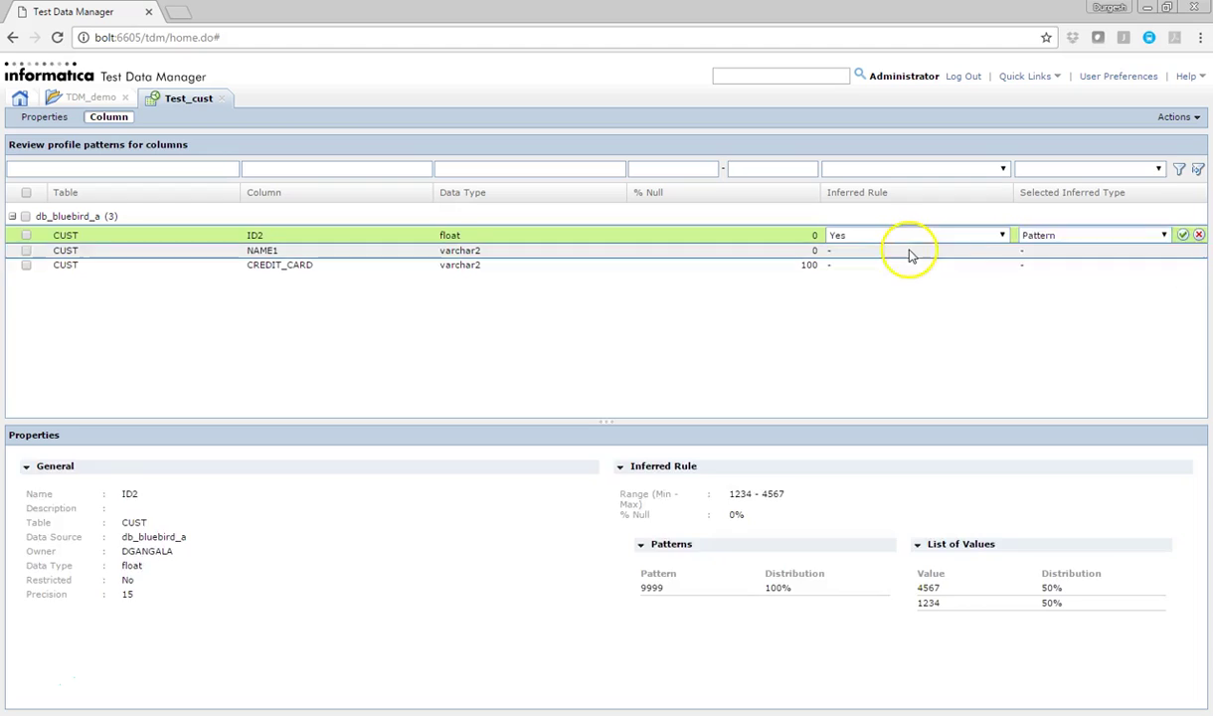
- Set NAME1's inferred rule to Yes with Pattern as its type and save it
click(1077, 251)
click(980, 252)
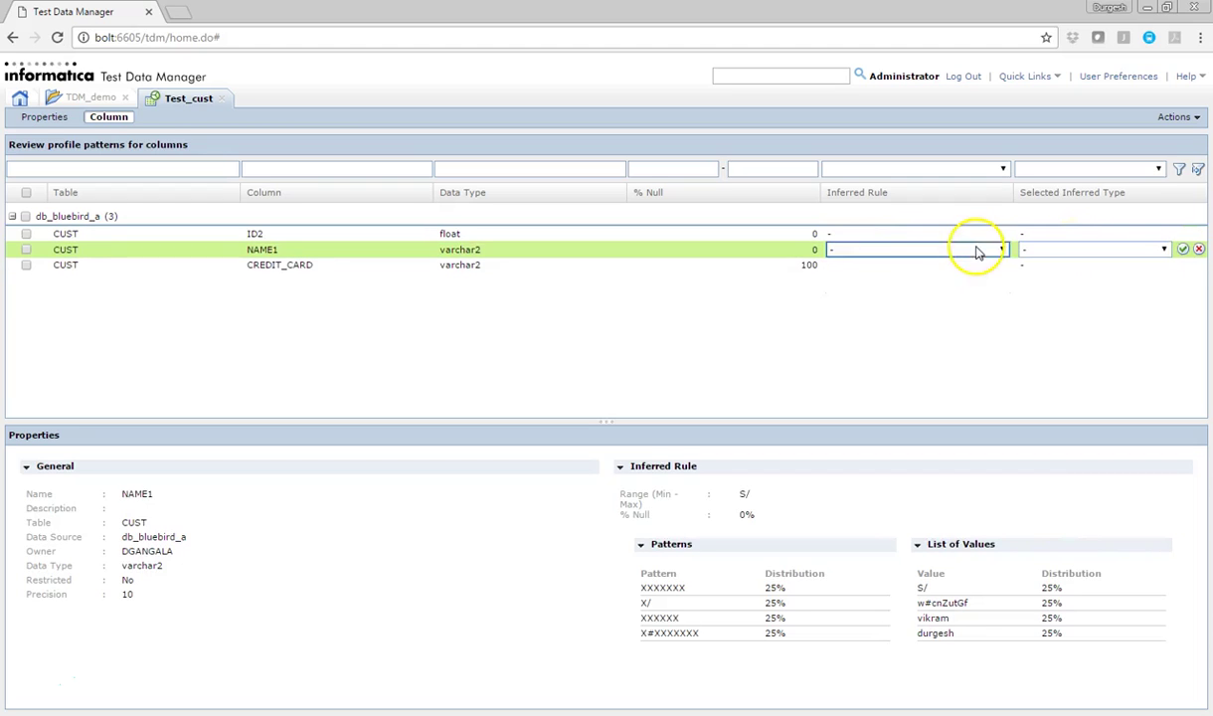
click(872, 281)
click(1079, 254)
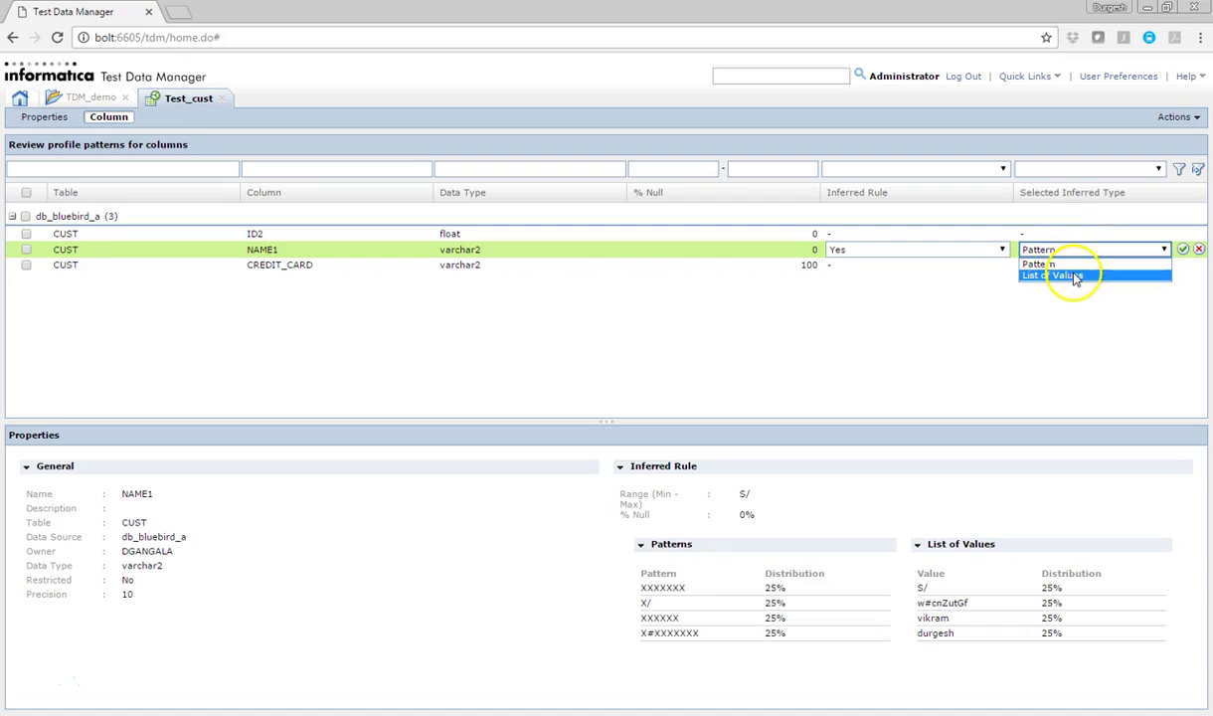
click(1074, 279)
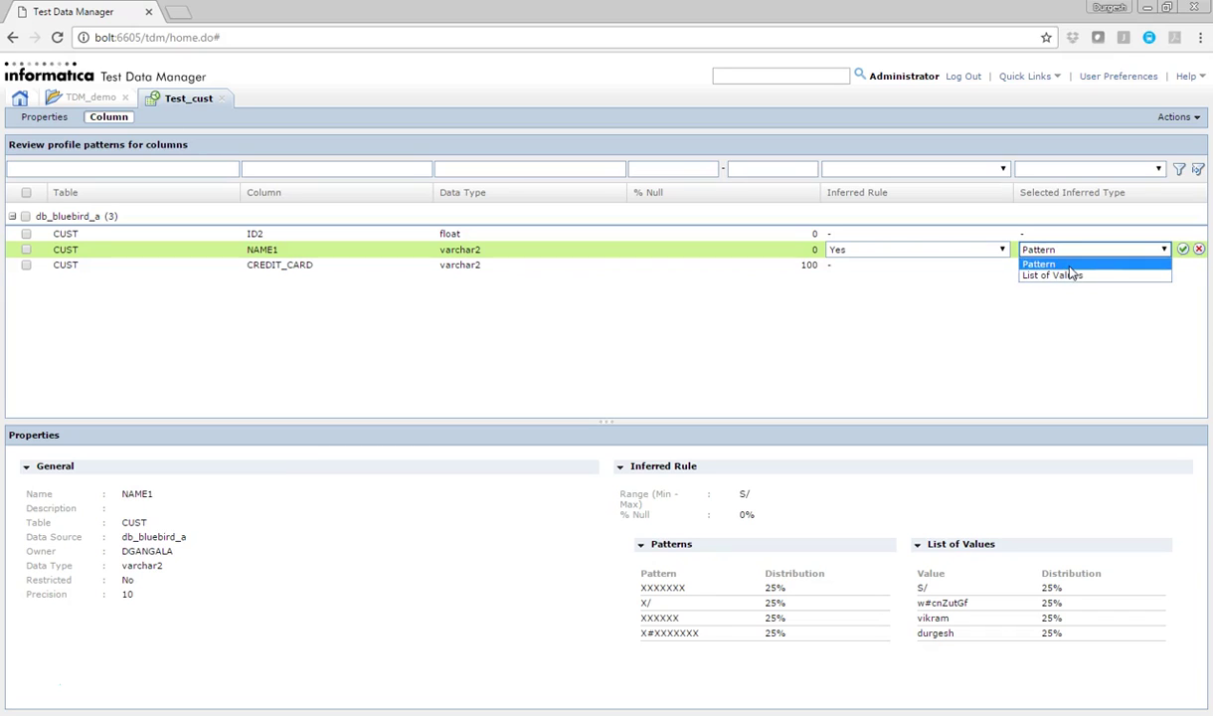
click(1070, 266)
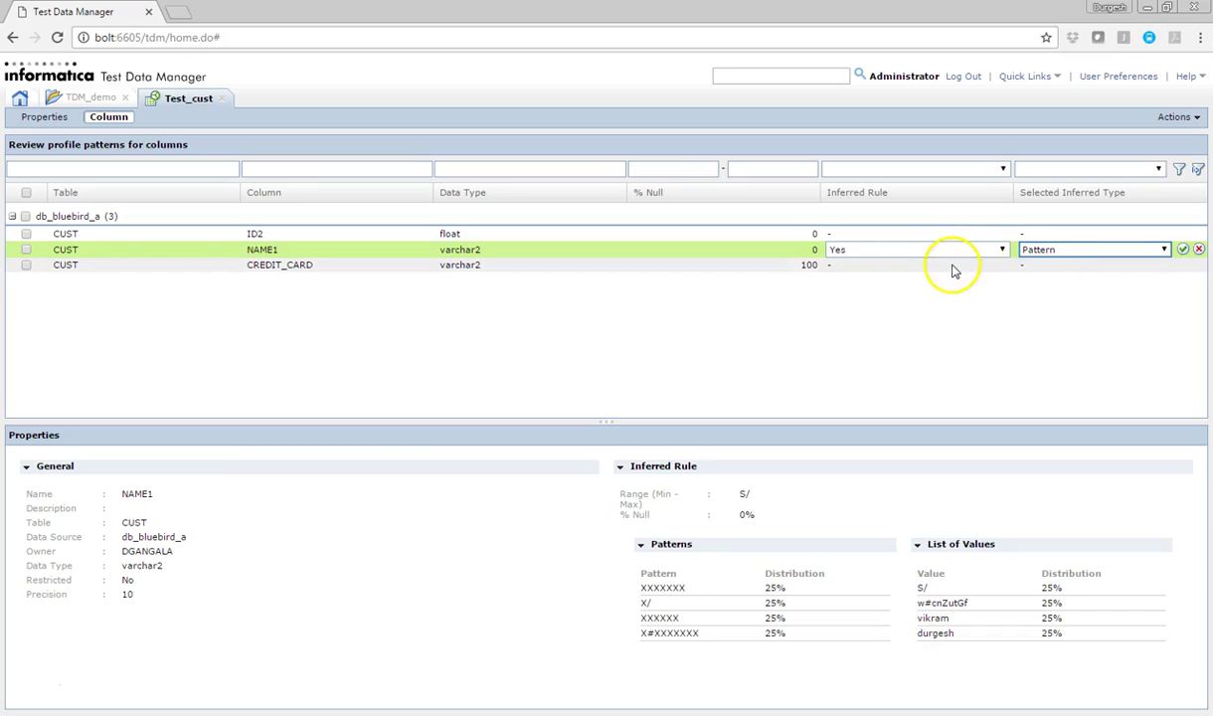
click(1183, 249)
- Set CREDIT_CARD's inferred rule to No with no inferred type and save it
click(908, 270)
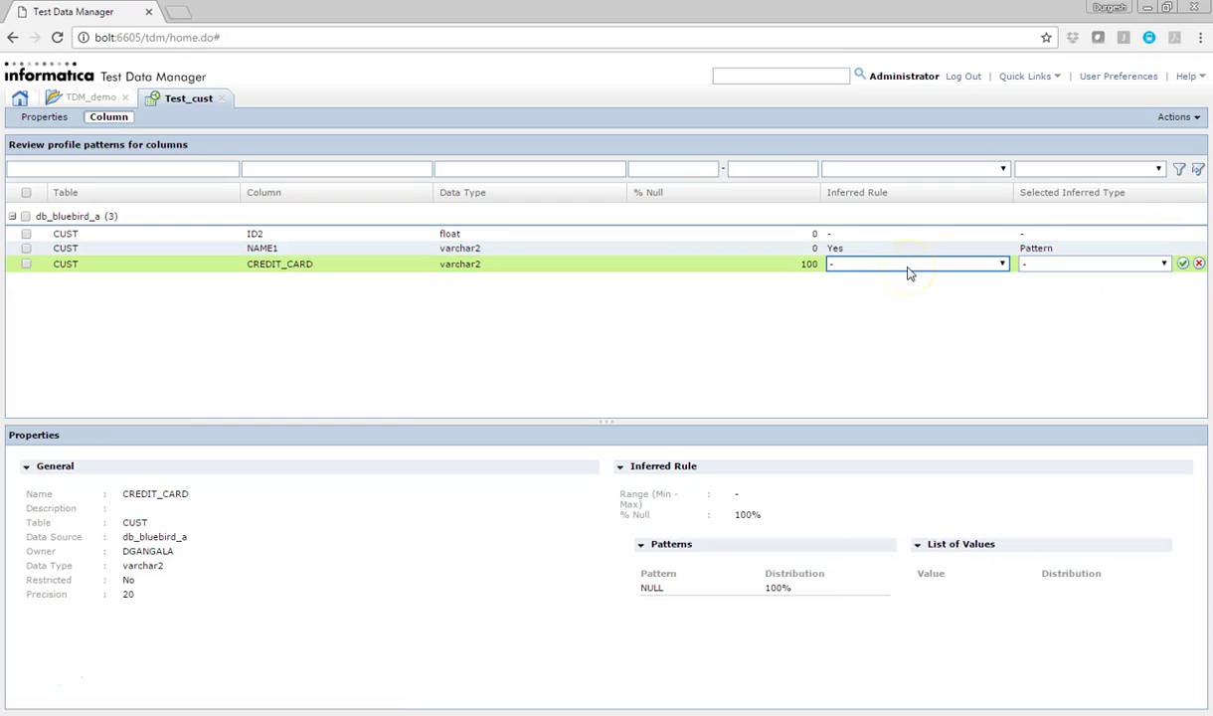
click(908, 271)
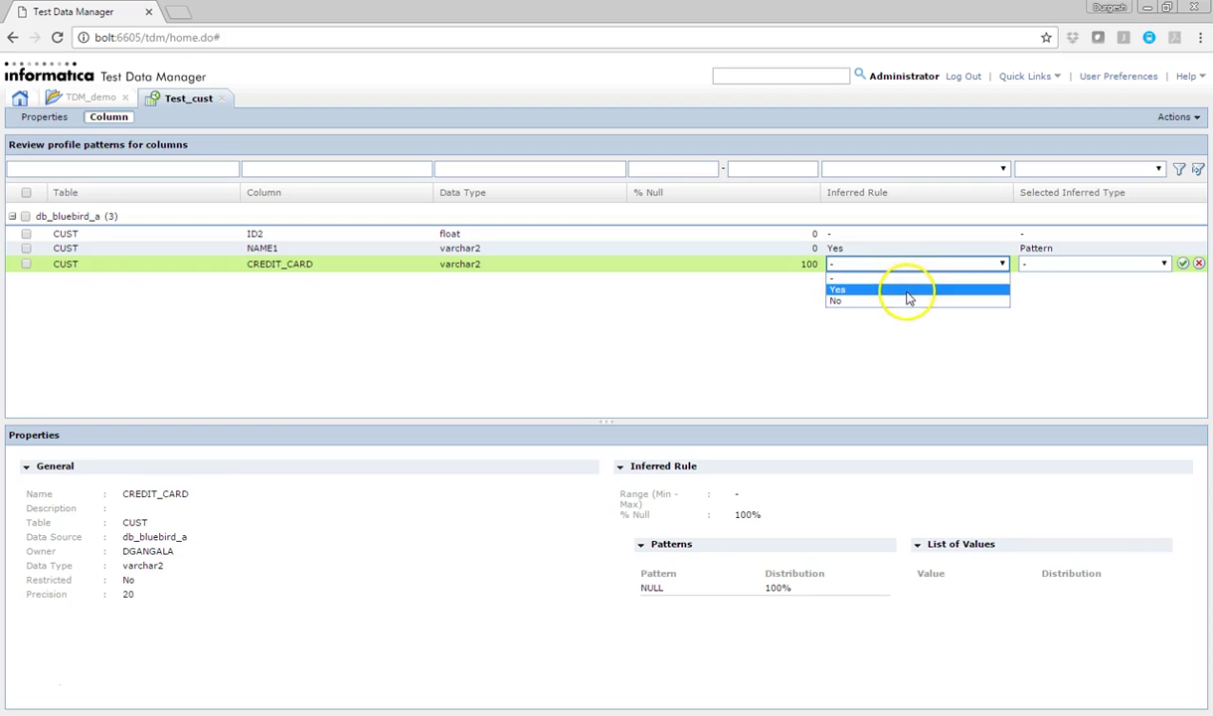
click(908, 291)
click(907, 264)
click(908, 301)
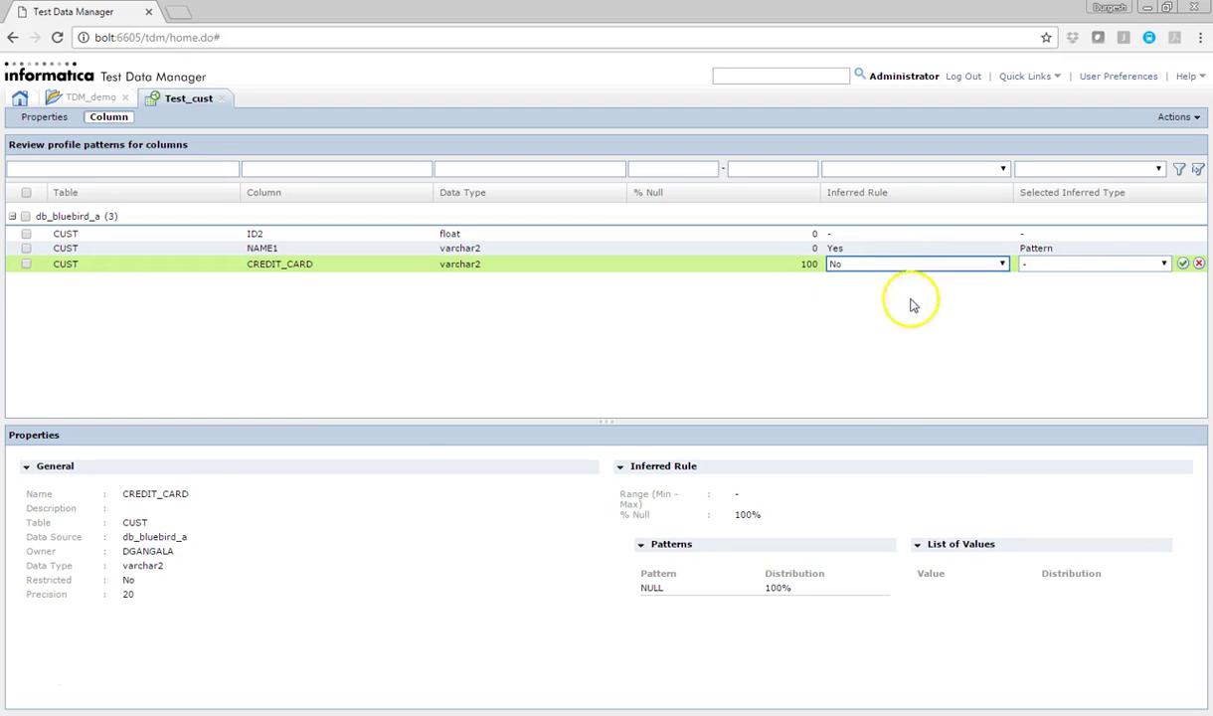
click(1091, 269)
click(1091, 274)
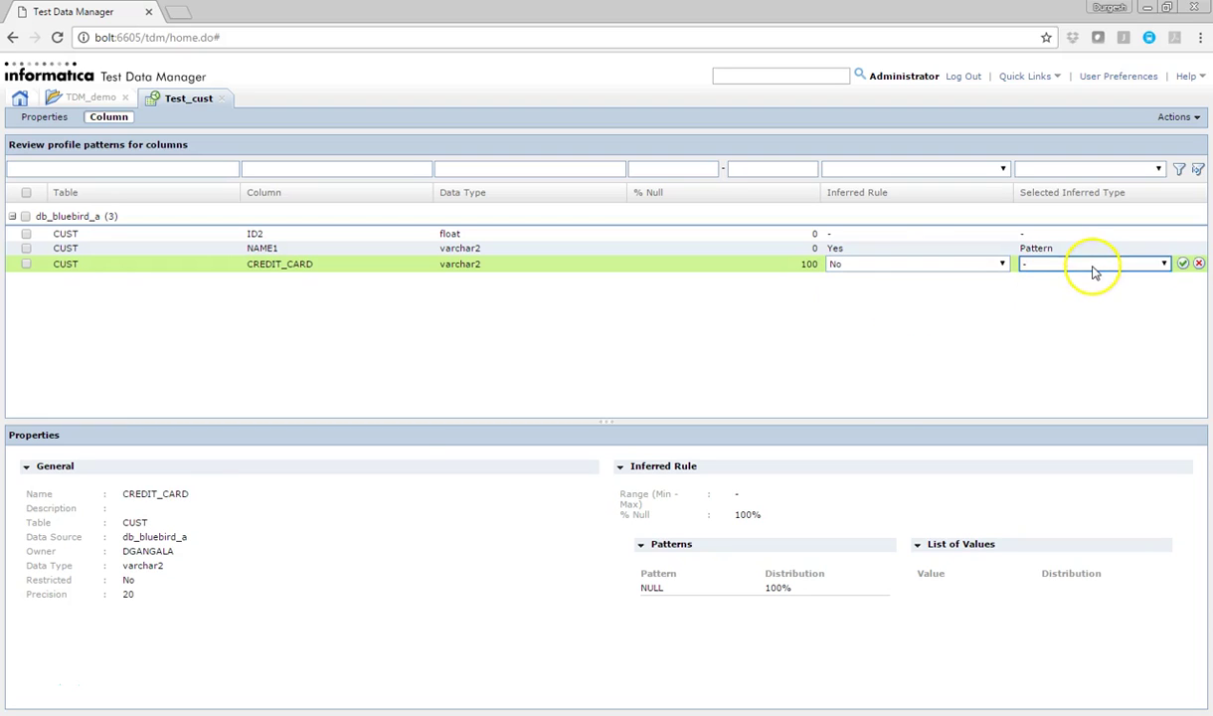
click(1183, 265)
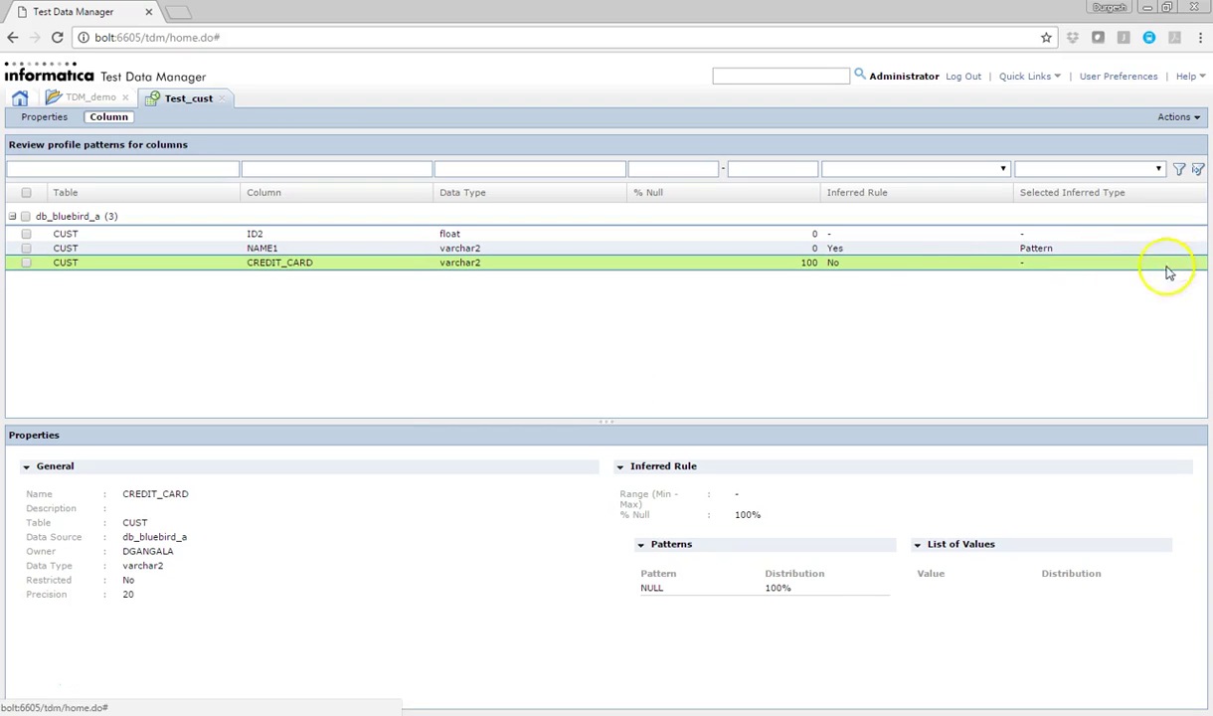
- Begin switching CREDIT_CARD's inferred rule to Yes without saving the change
click(898, 270)
click(896, 266)
click(880, 290)
click(1073, 264)
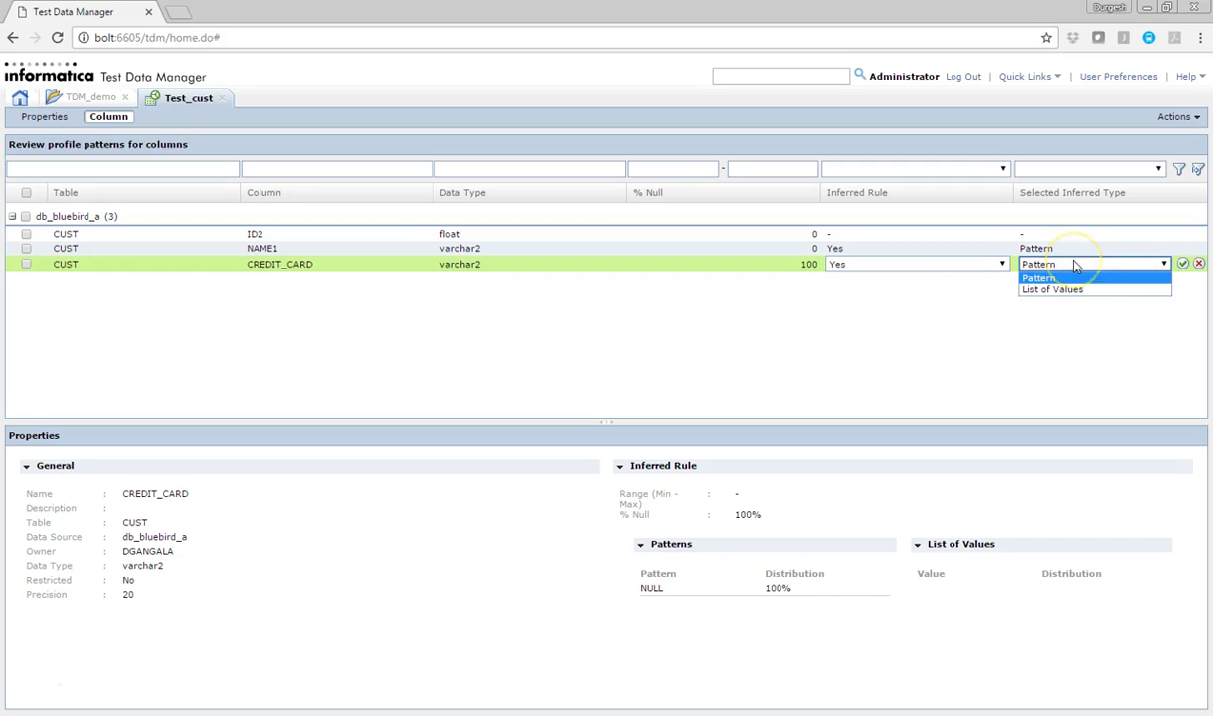
click(1071, 262)
- Abandon the CREDIT_CARD edit and save ID2 with inferred rule Yes and Range (1234 - 4567) type
click(956, 277)
click(878, 237)
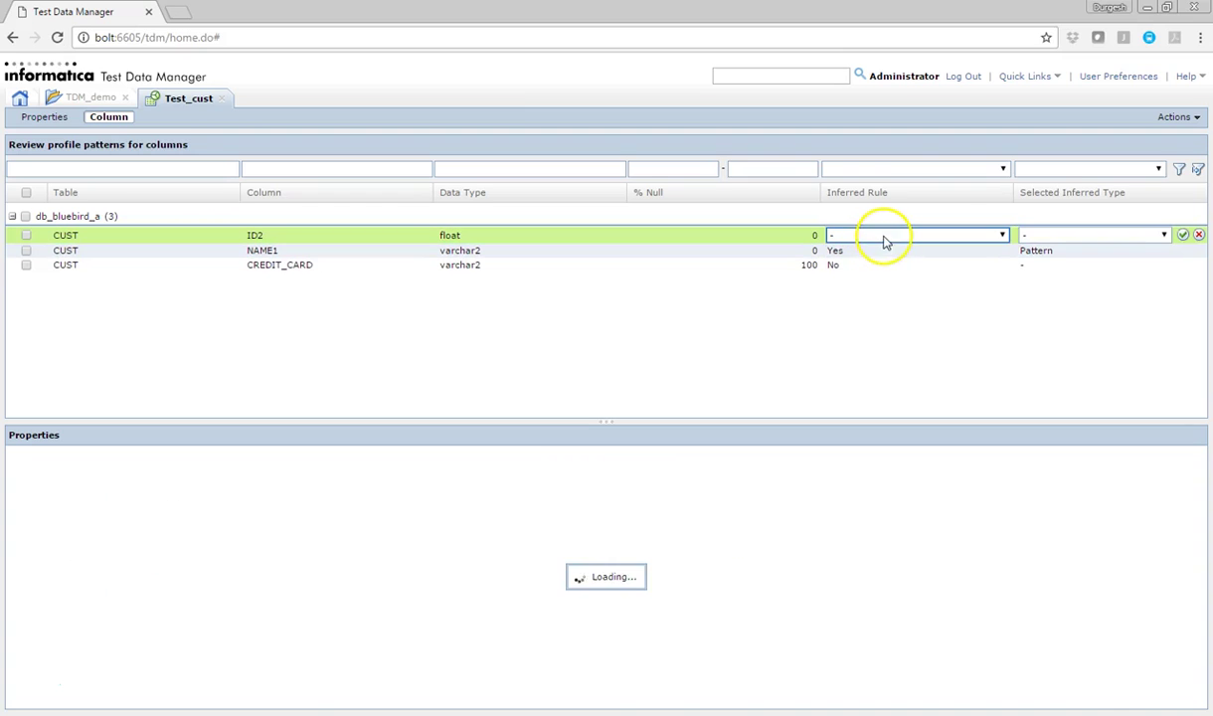
click(885, 238)
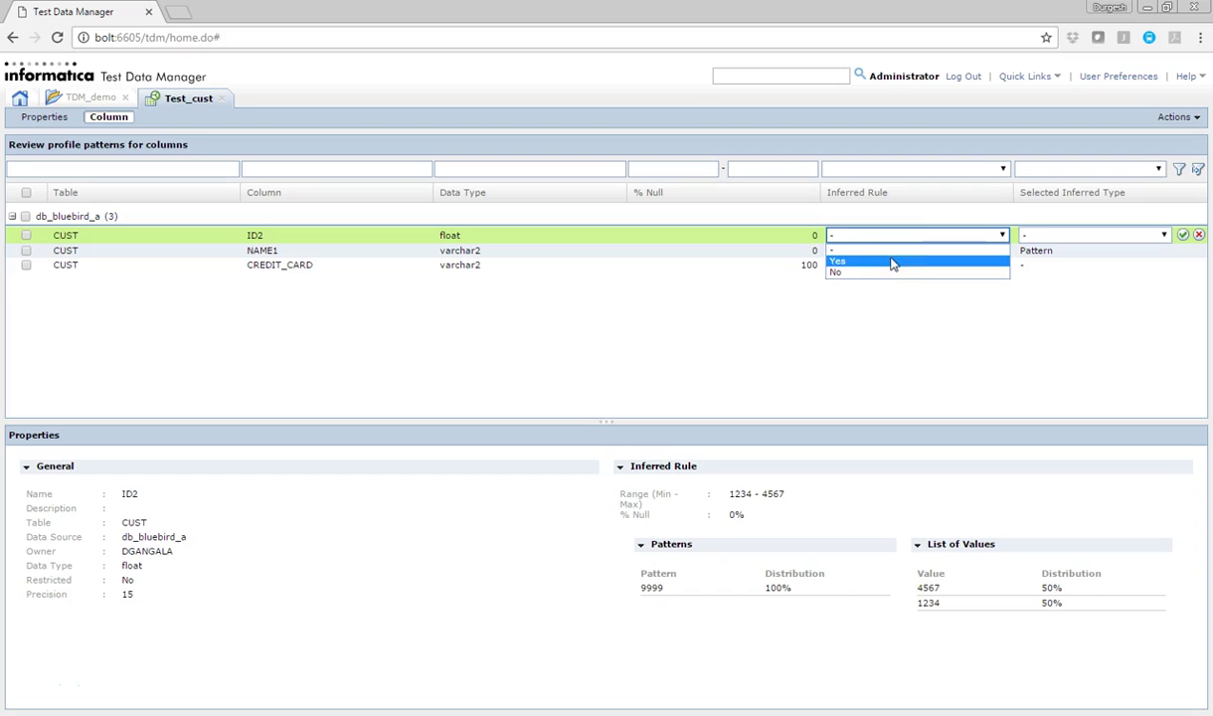
click(892, 262)
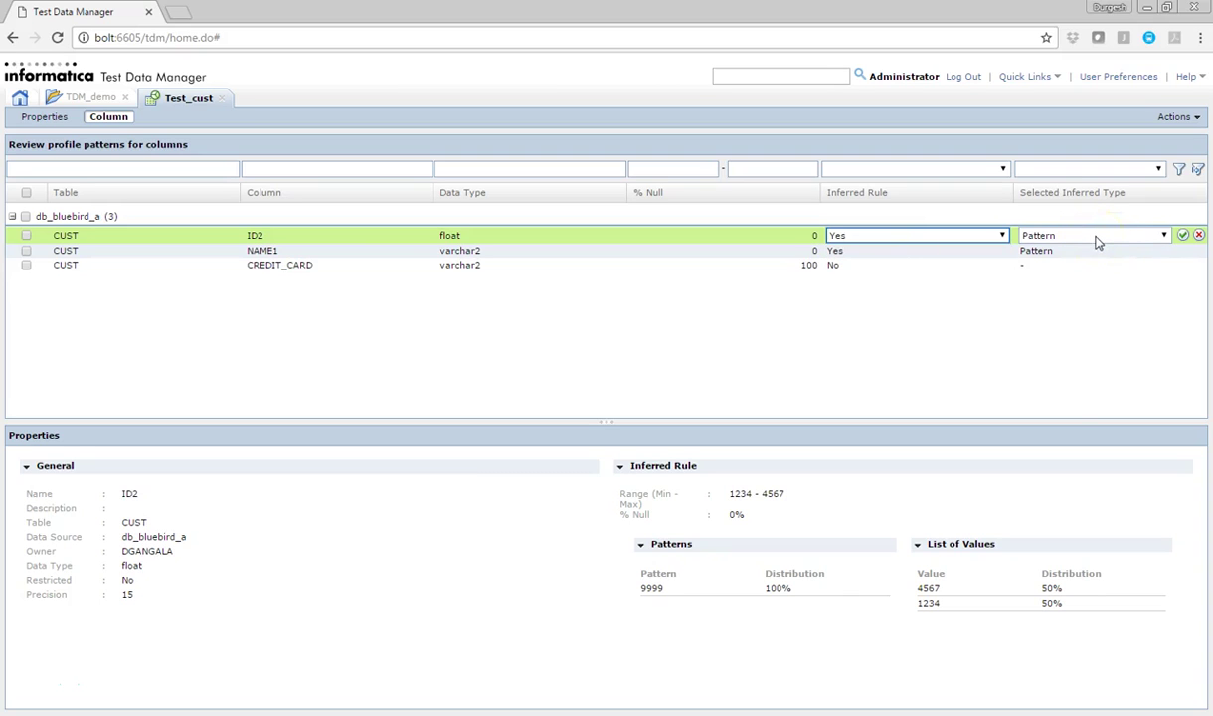
click(1097, 243)
click(1092, 251)
click(1082, 241)
click(1060, 261)
click(1183, 234)
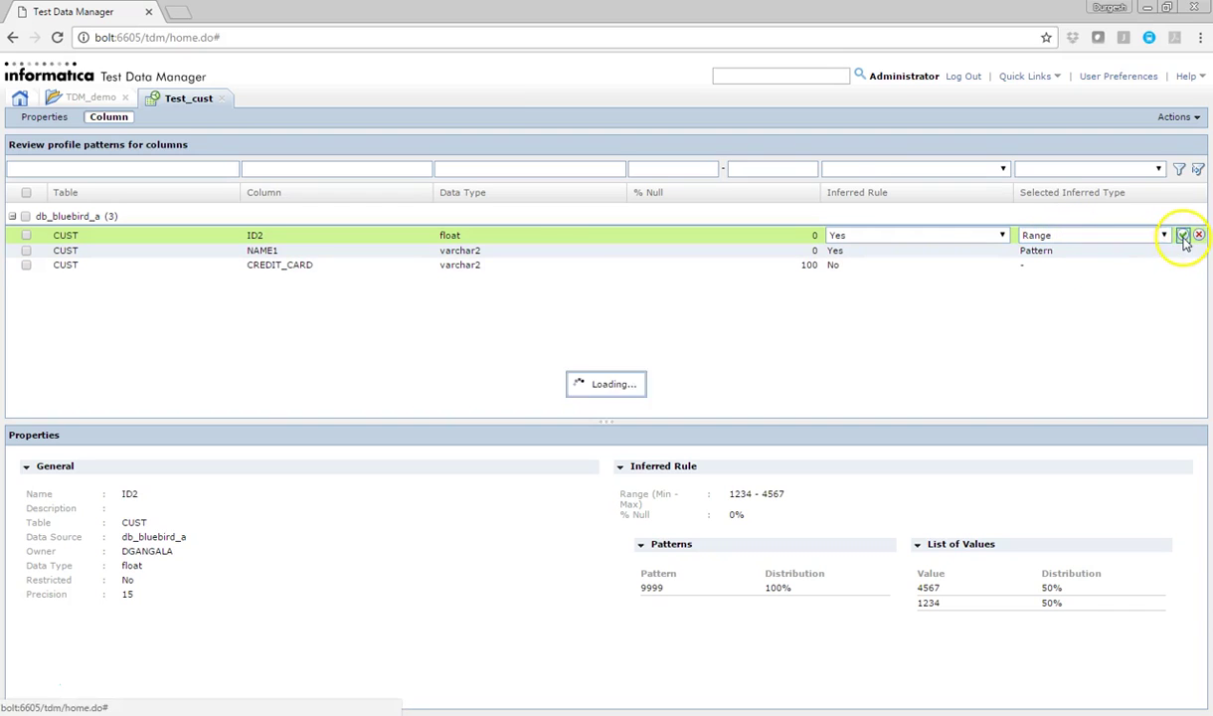